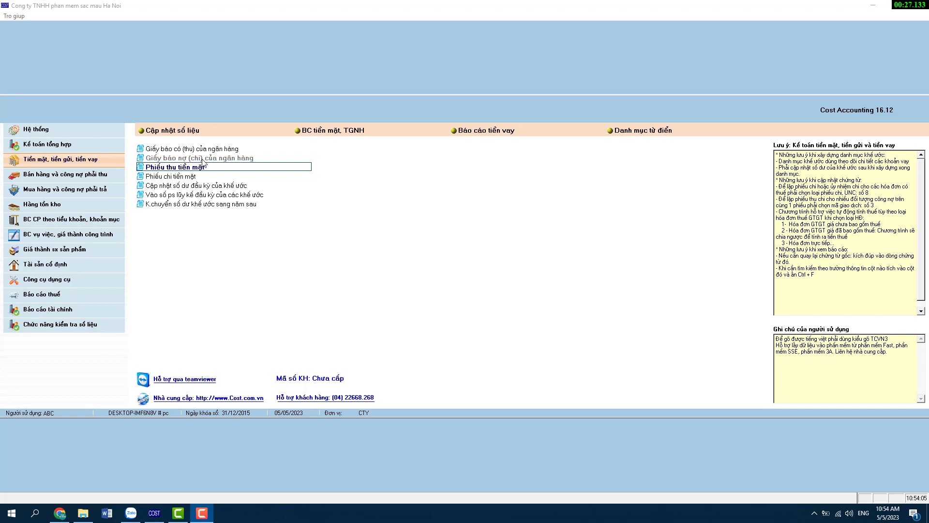
- Open the cash receipt vouchers (Phiếu thu tiền mặt) and close the voucher list to reach the entry form
click(197, 163)
click(179, 171)
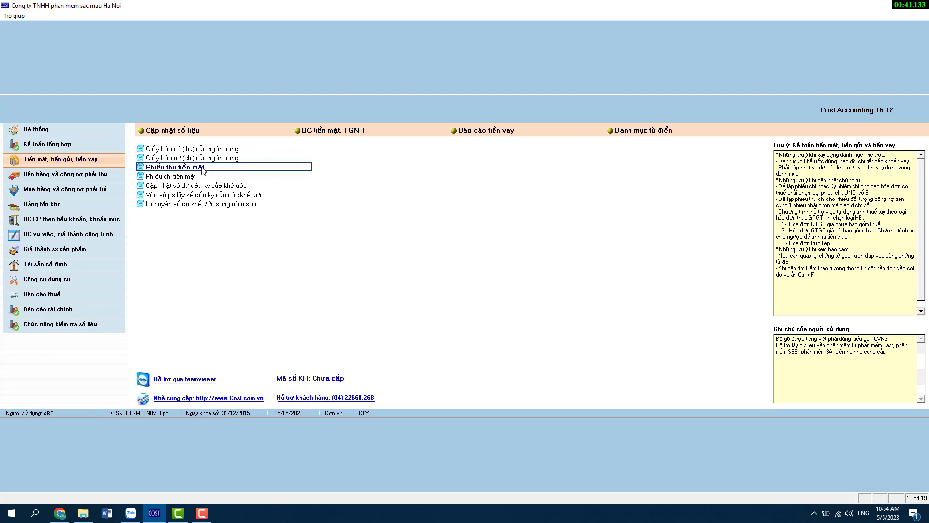
click(191, 167)
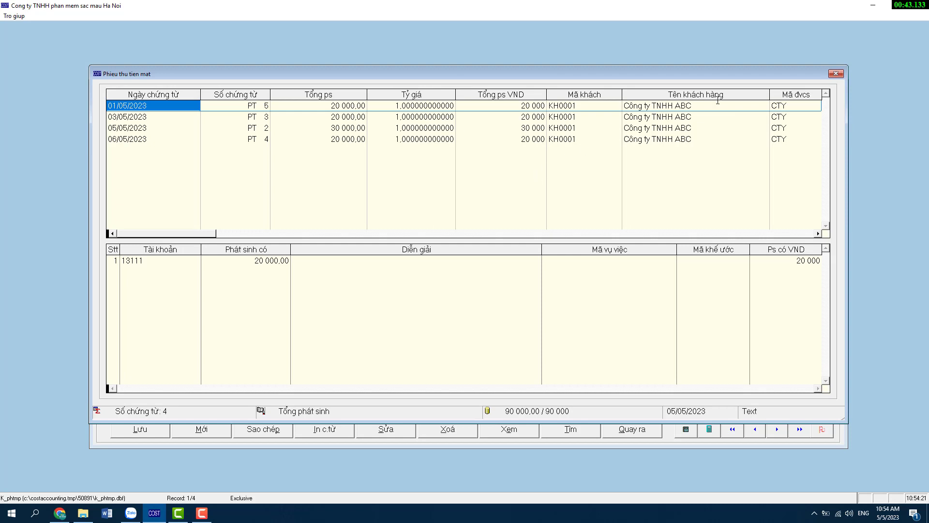
click(840, 74)
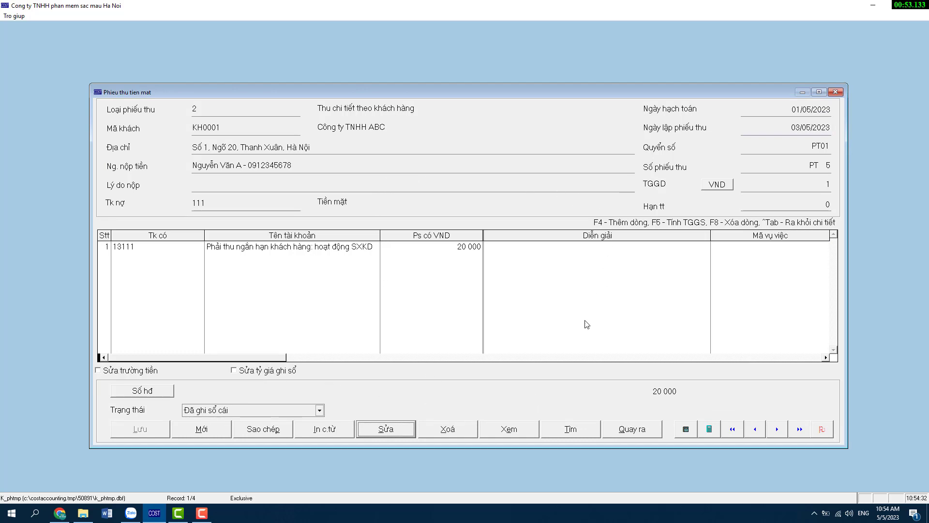
- Filter the cash receipts dated 01/05/2023 to 05/05/2023 and close the resulting voucher list
click(570, 430)
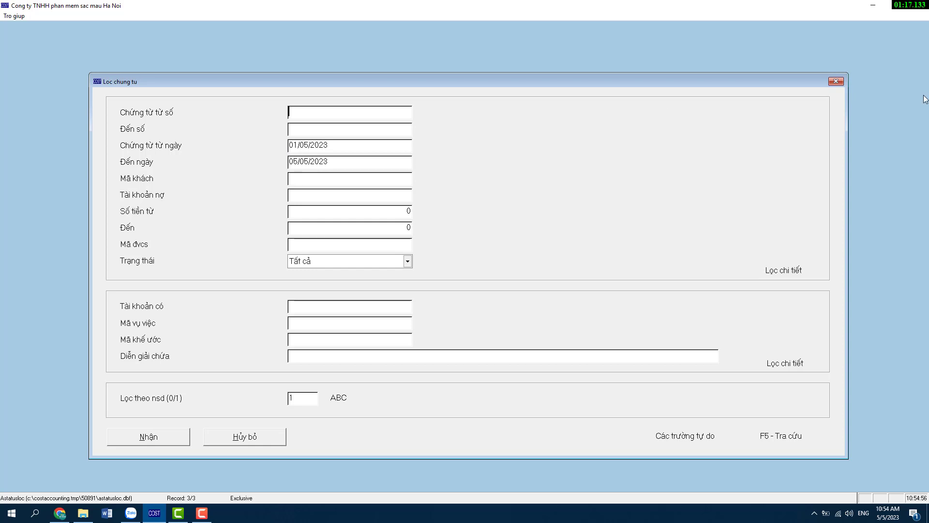
key(Return)
key(Return)
click(169, 440)
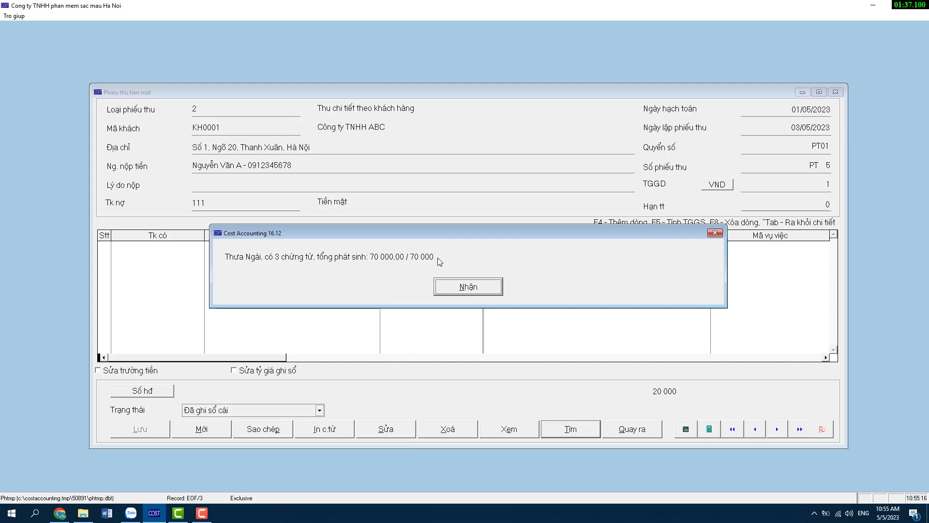
click(493, 287)
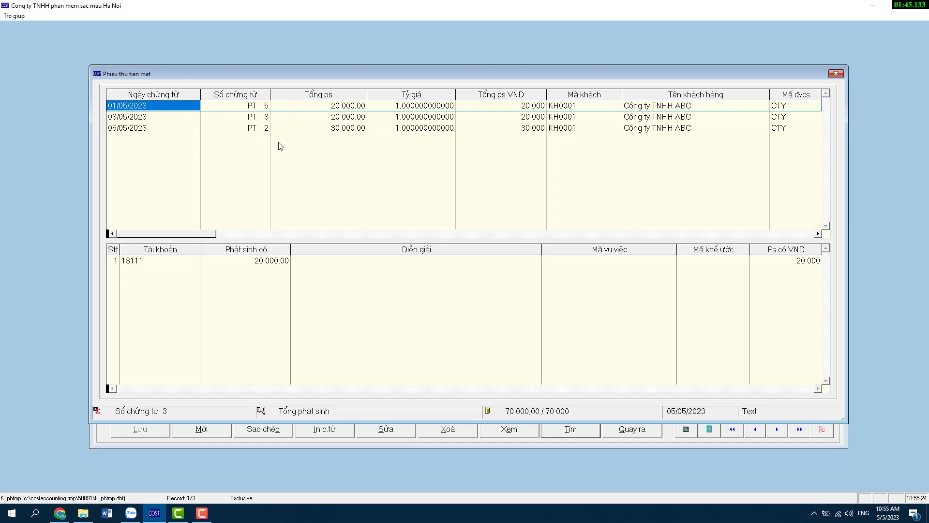
click(839, 74)
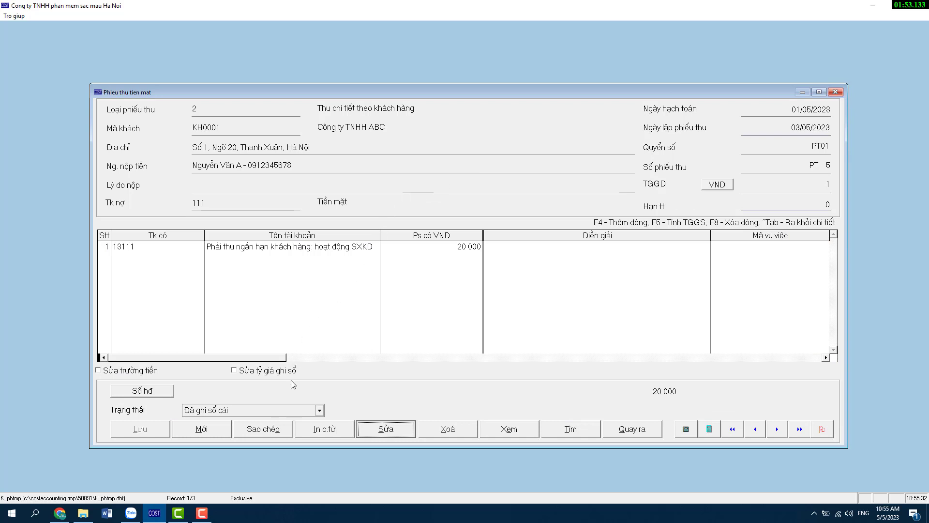
- Preview the receipt's printout with the Phiếu thu (TT 200/2014) (1/2A4) template, then close the preview
click(332, 434)
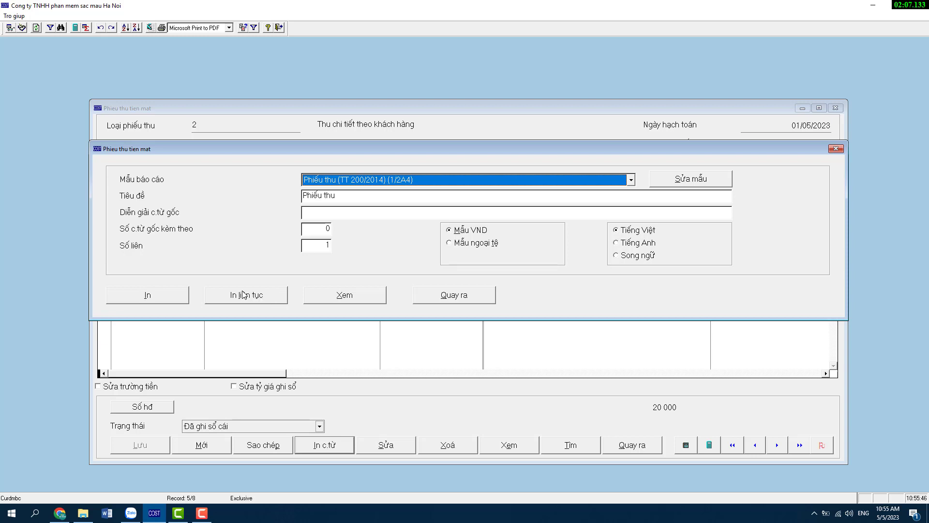
click(611, 182)
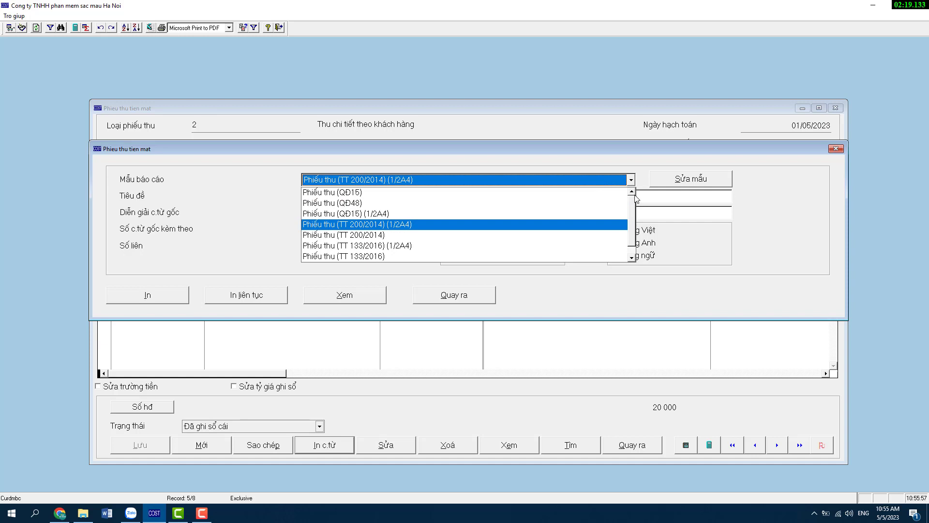
click(581, 184)
click(631, 180)
click(631, 192)
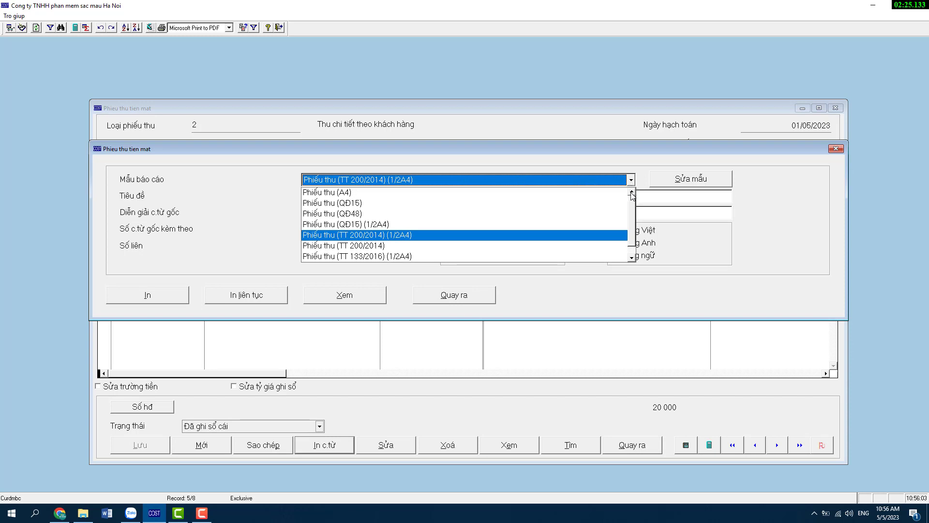
scroll(633, 237, down, 1)
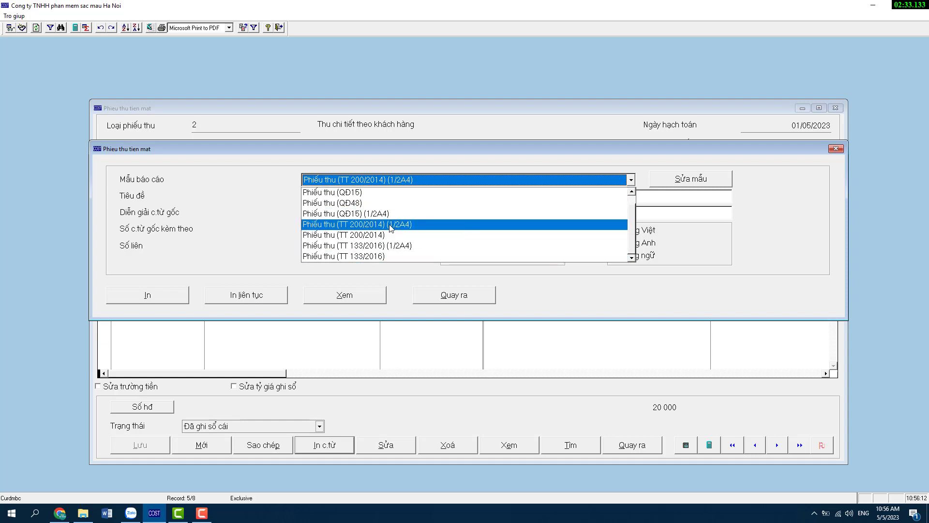
click(423, 225)
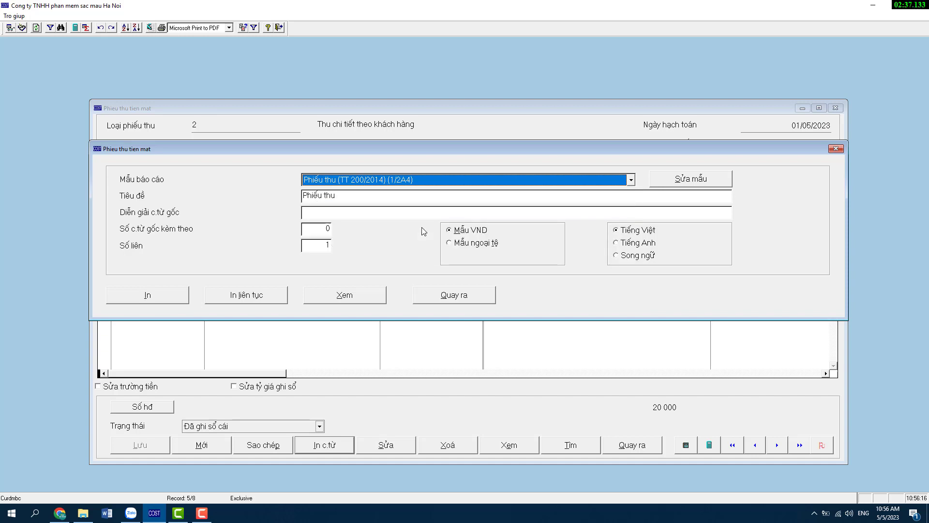
click(369, 298)
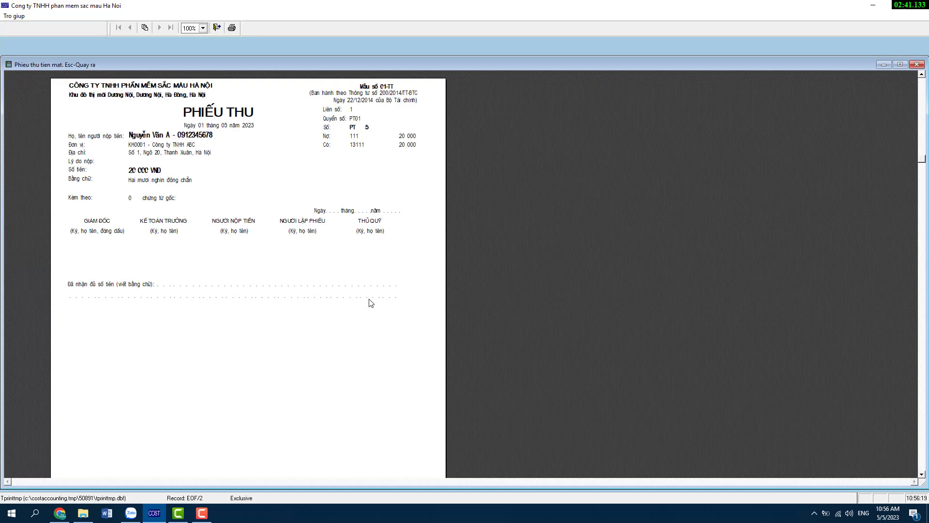
key(Escape)
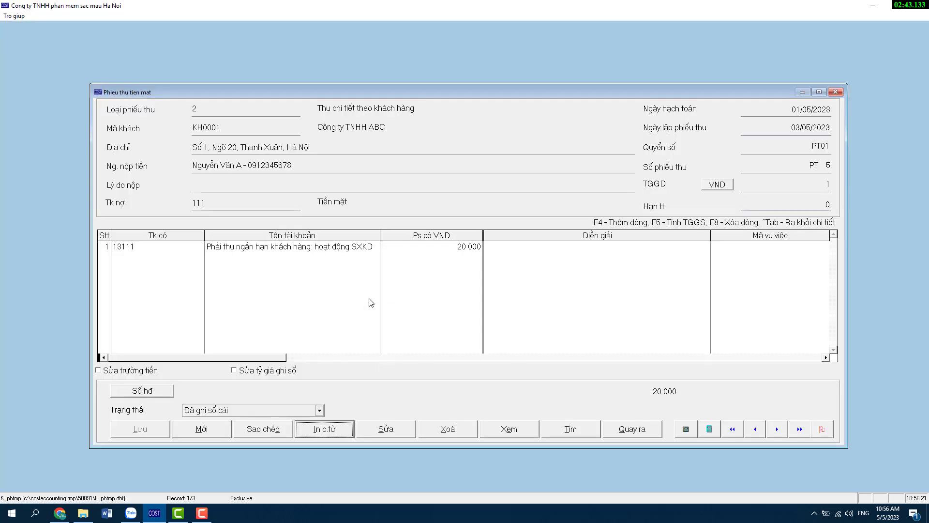
- Try continuous printing of all filtered receipts with the Phiếu thu (TT 200/2014) (1/2A4) template, cancelling each PDF save
click(334, 427)
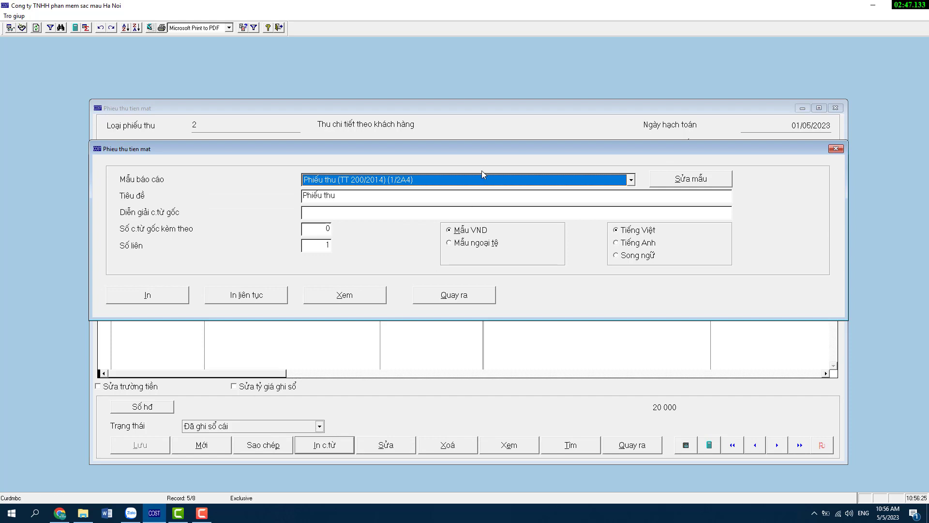
click(261, 299)
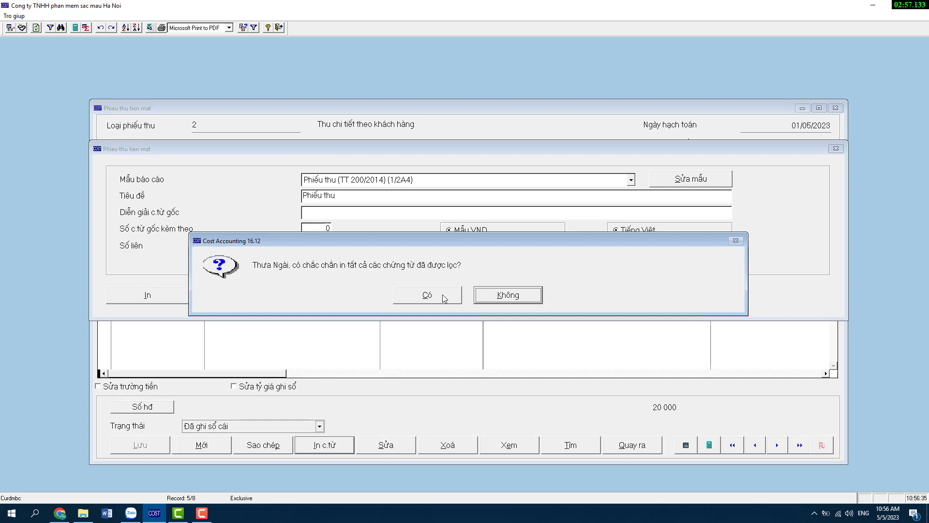
click(428, 299)
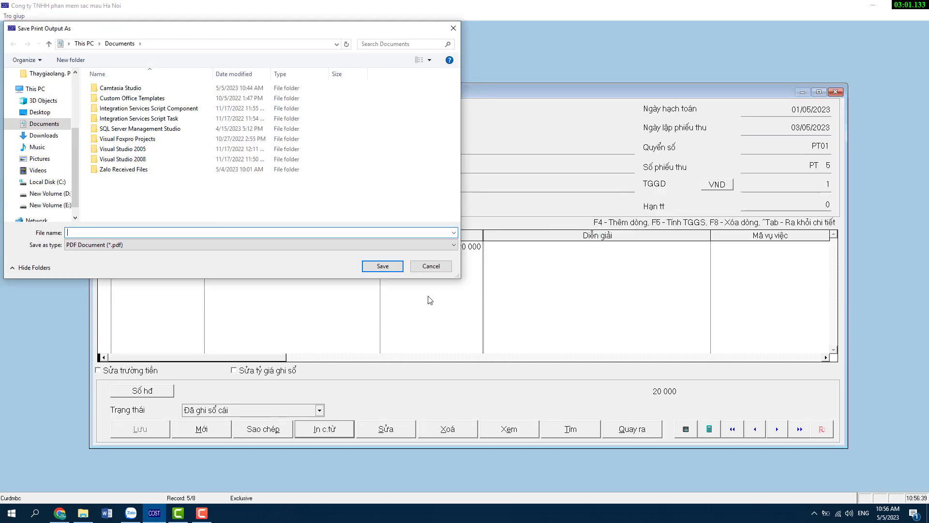
drag(341, 30, 425, 80)
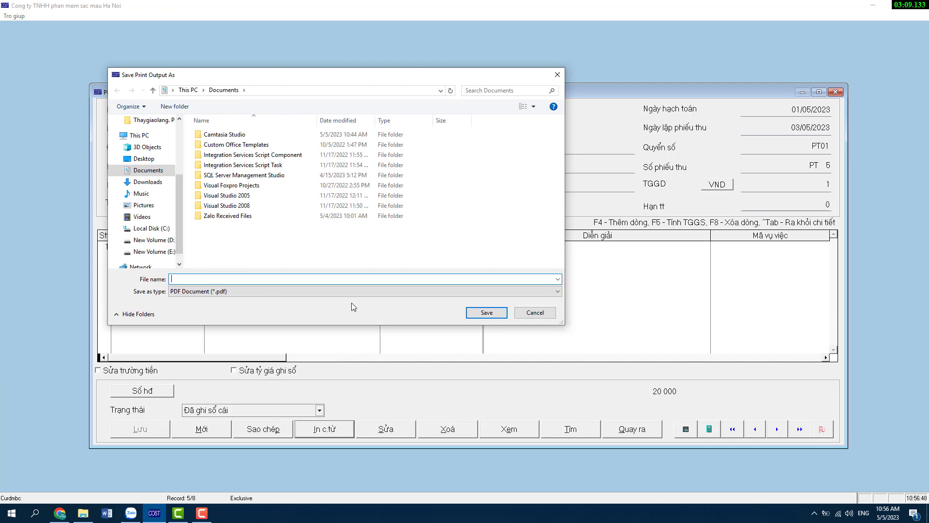
click(535, 312)
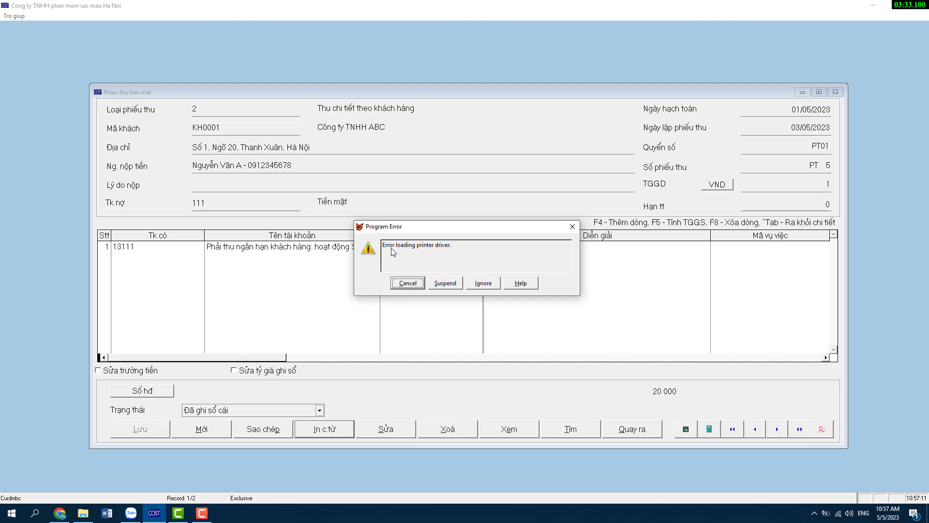
click(483, 283)
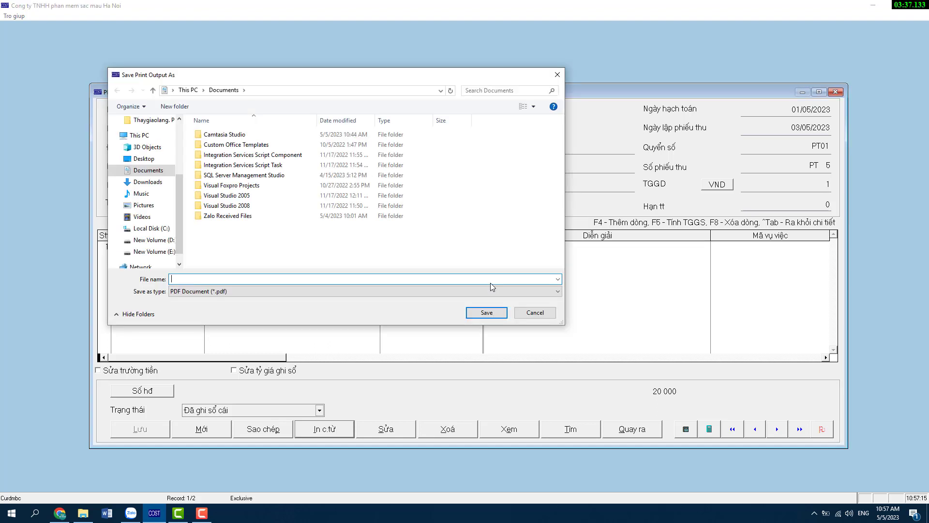
click(539, 316)
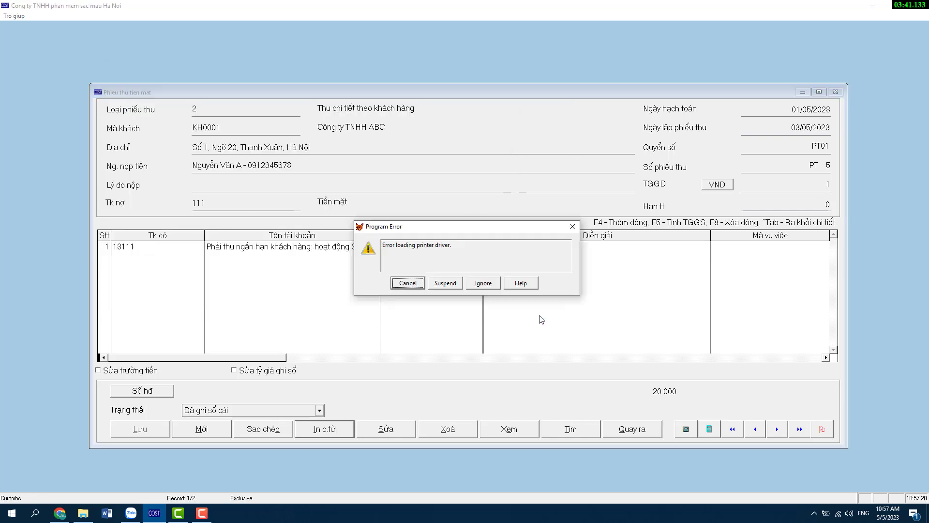
click(491, 286)
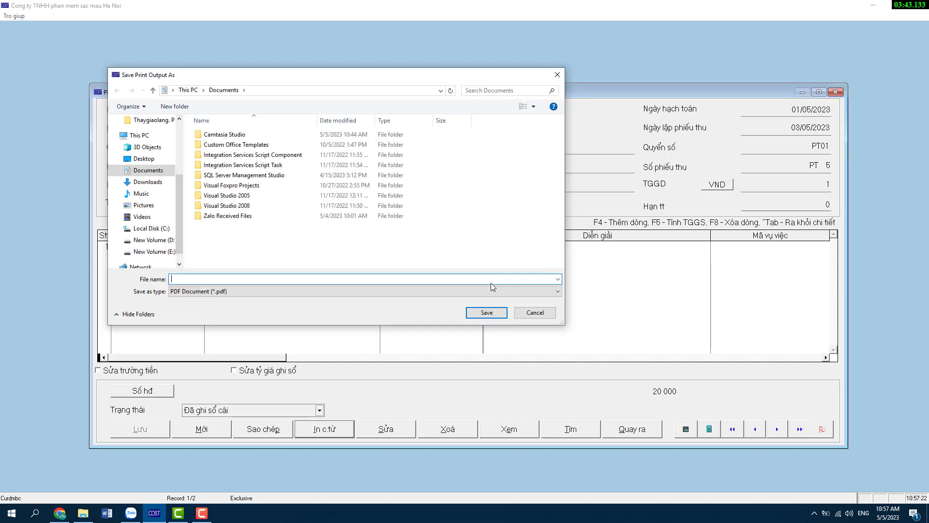
click(541, 312)
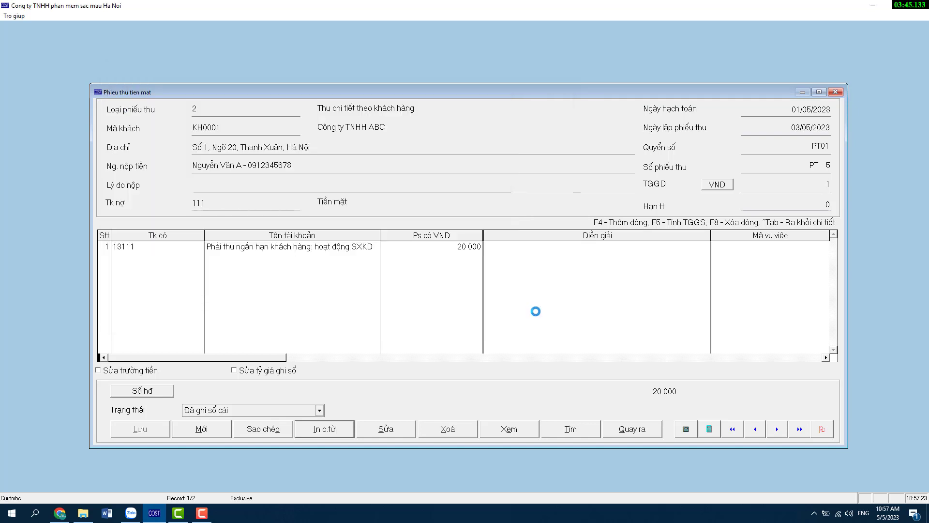
click(493, 286)
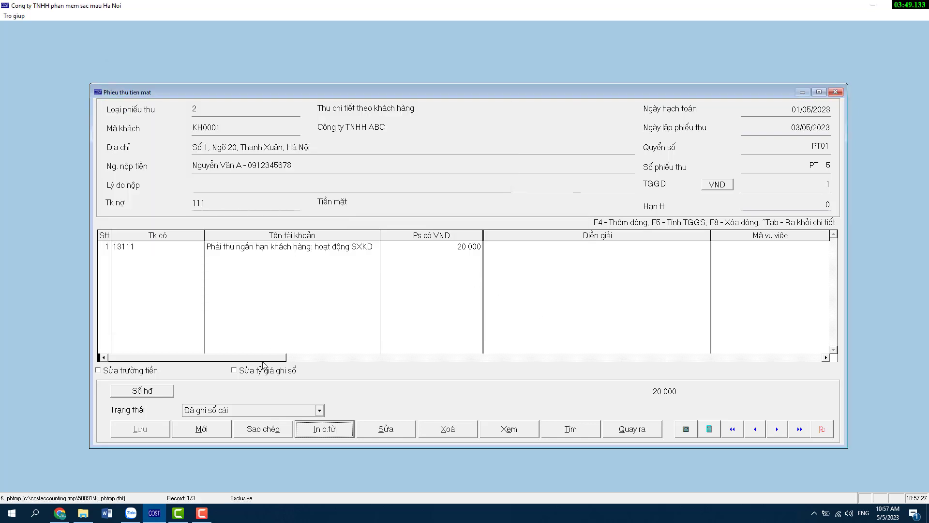
- Reopen the receipt's print options, select Microsoft Print to PDF as the printer, and review the available printers
click(342, 430)
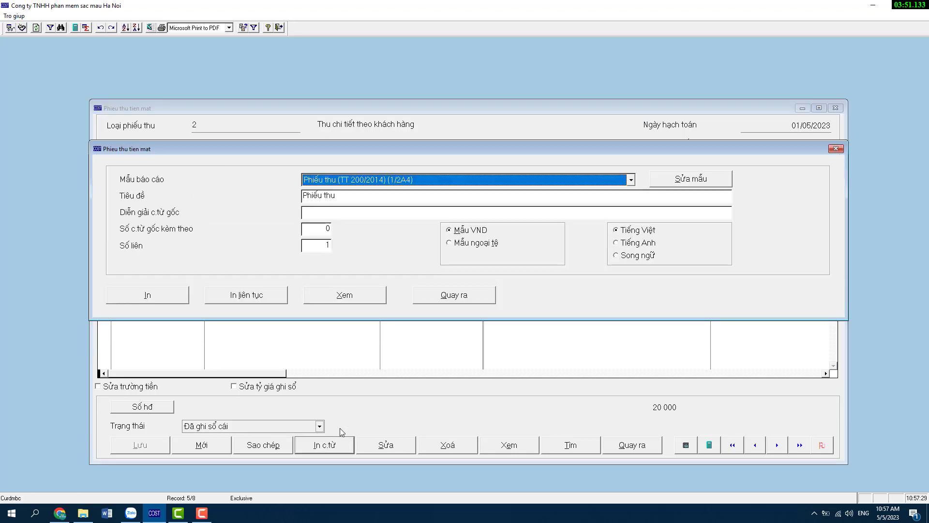
click(230, 28)
click(229, 28)
click(229, 28)
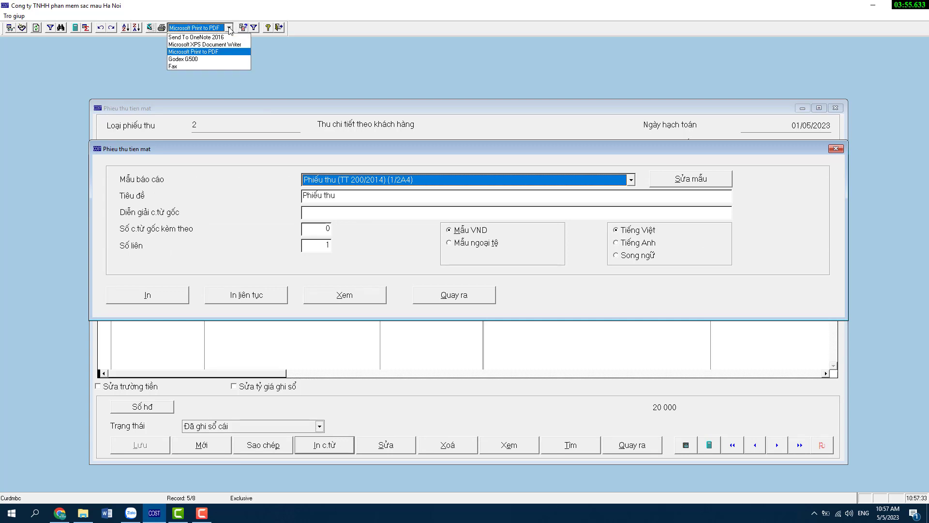
click(224, 52)
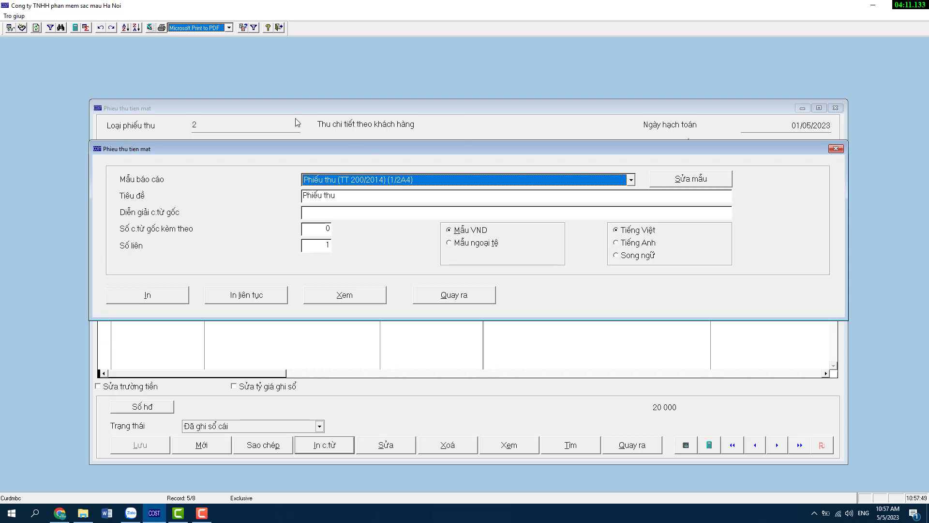
click(229, 28)
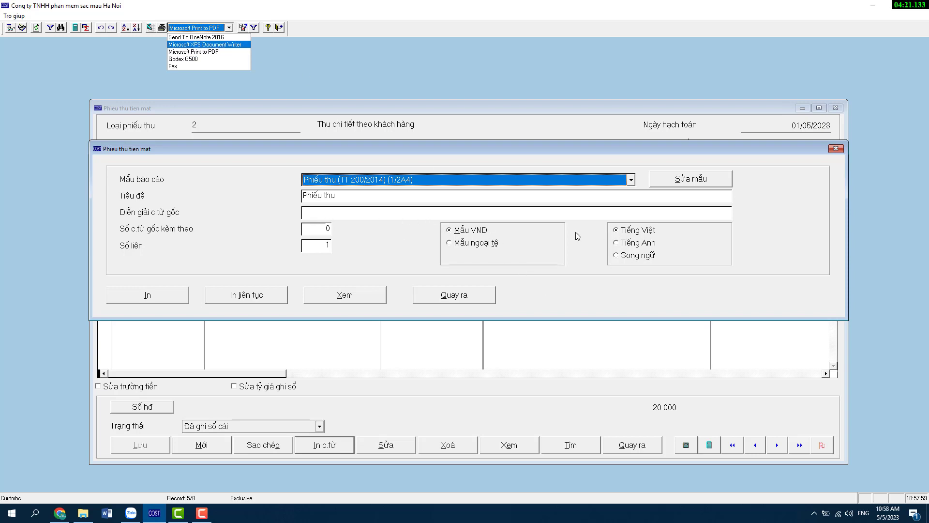
- Set the print language to Tiếng Anh, preview both copies of the English receipt, and close the preview
click(617, 248)
click(617, 244)
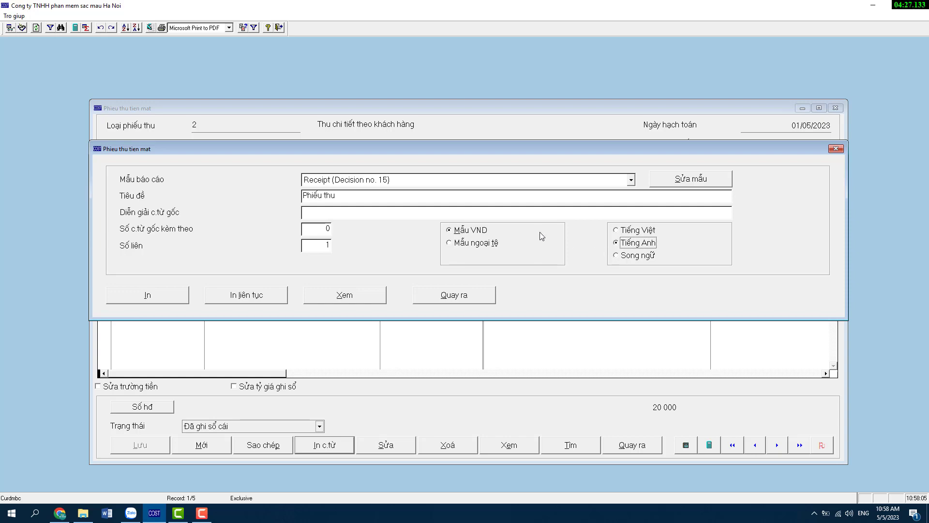
click(354, 298)
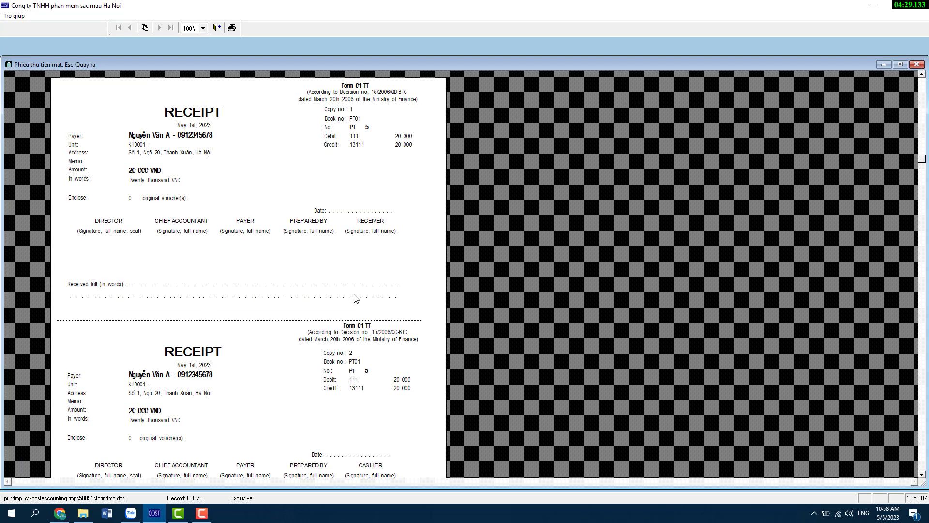
scroll(354, 296, down, 3)
scroll(353, 296, up, 3)
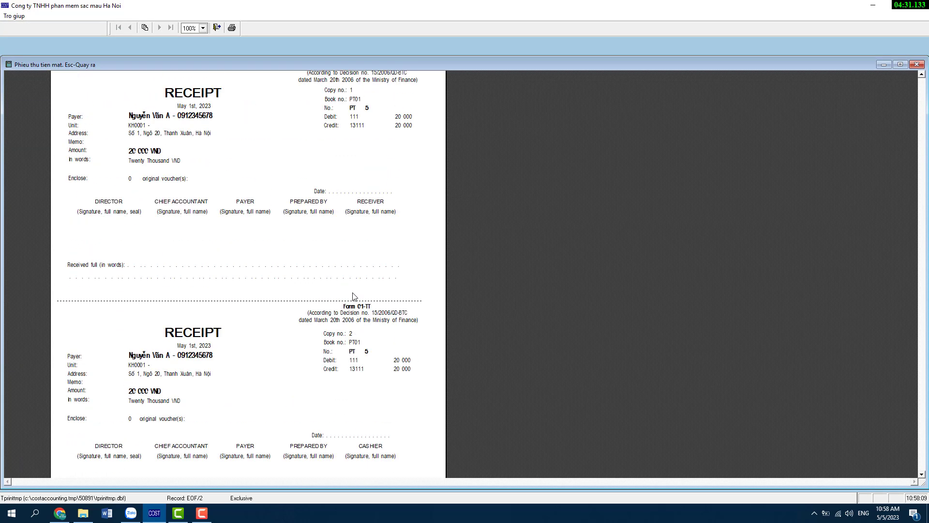
scroll(354, 296, down, 2)
scroll(354, 296, up, 2)
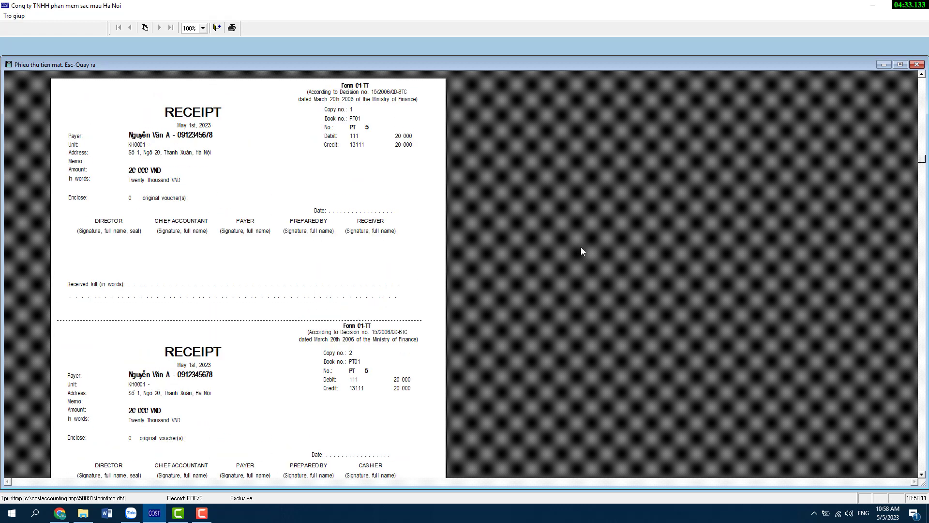
key(Escape)
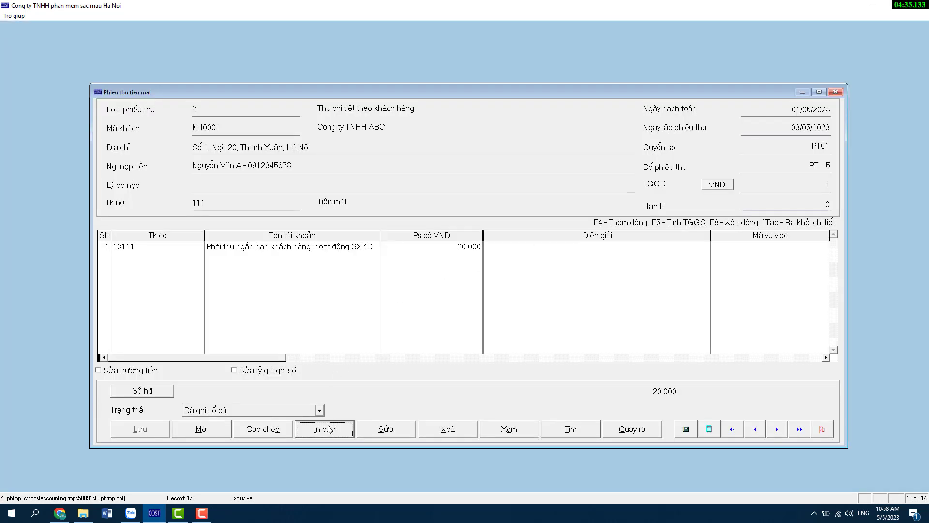
- Set the receipt's print language to Song ngữ, preview the Receipt (Vietnamese - English) template, and close the preview
key(Return)
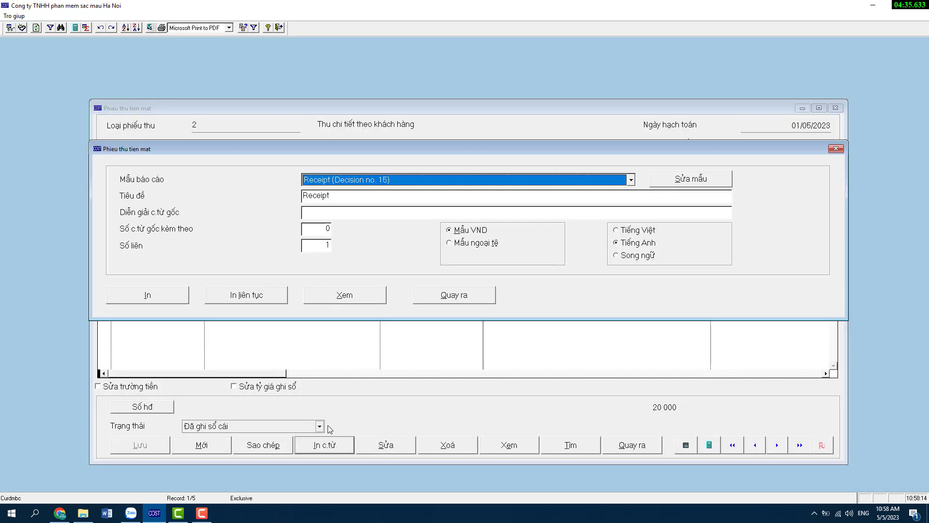
click(632, 233)
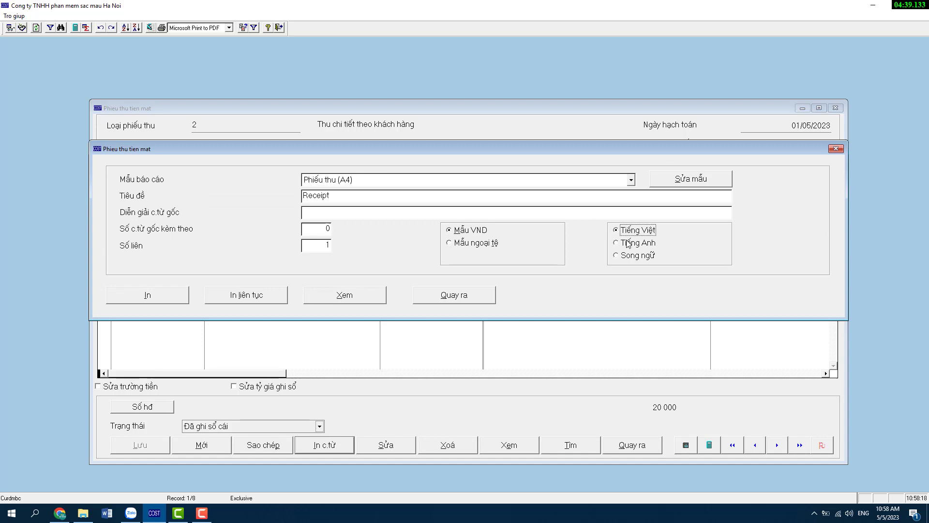
click(629, 244)
click(622, 256)
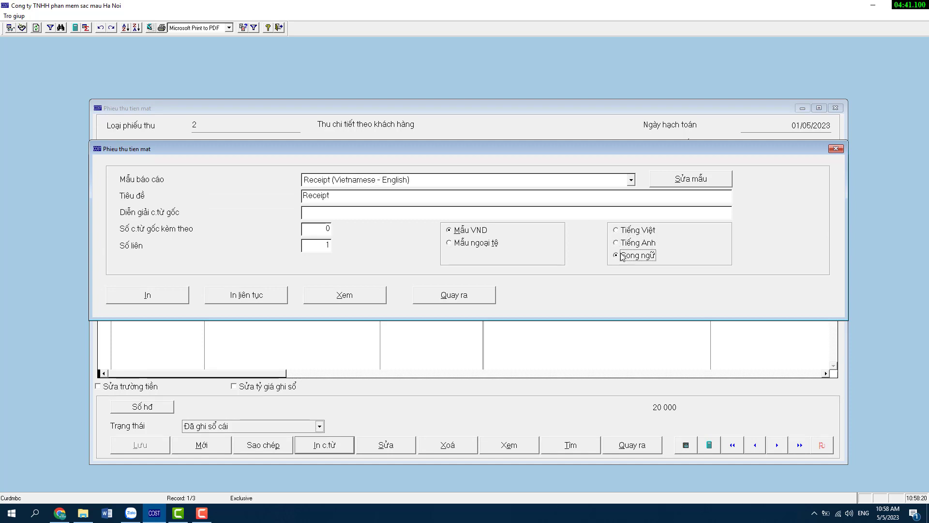
click(361, 294)
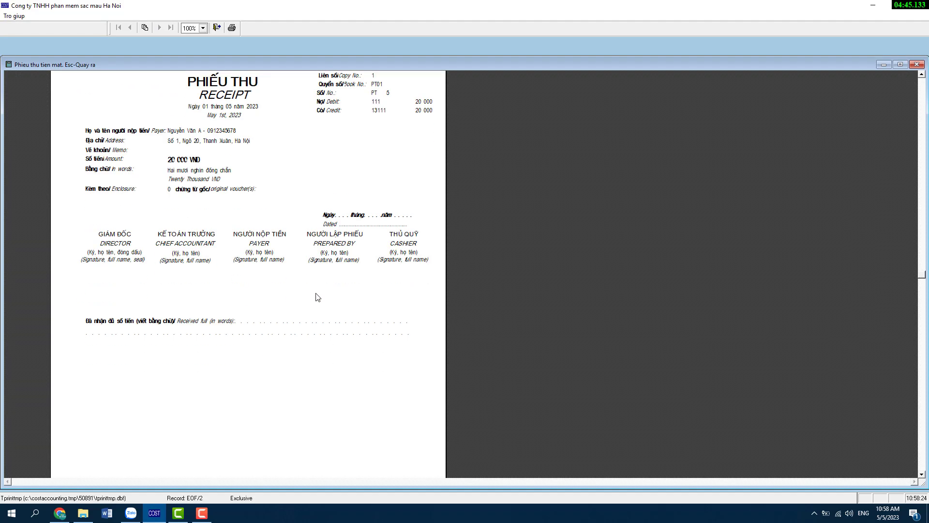
click(916, 64)
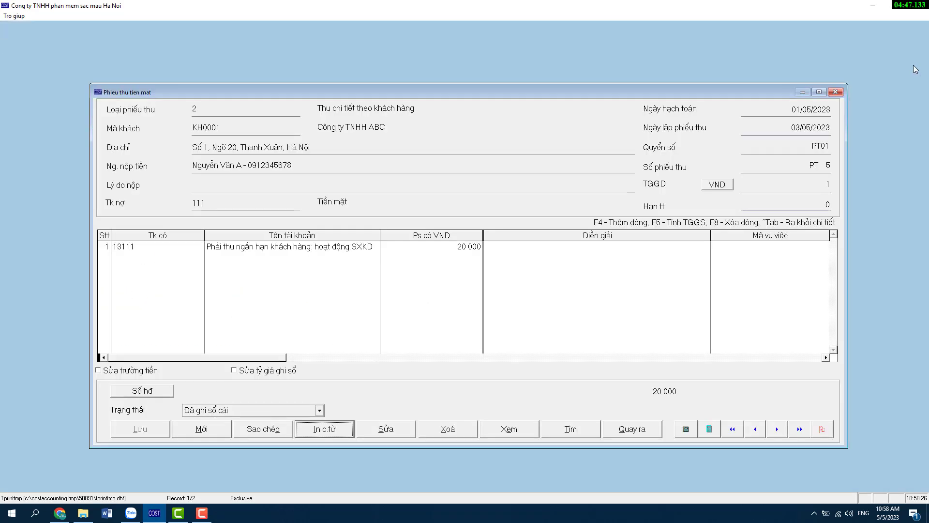
- Reopen the receipt's print options, choose Tiếng Việt with Mẫu VND, review the available report templates, and leave without printing
click(341, 430)
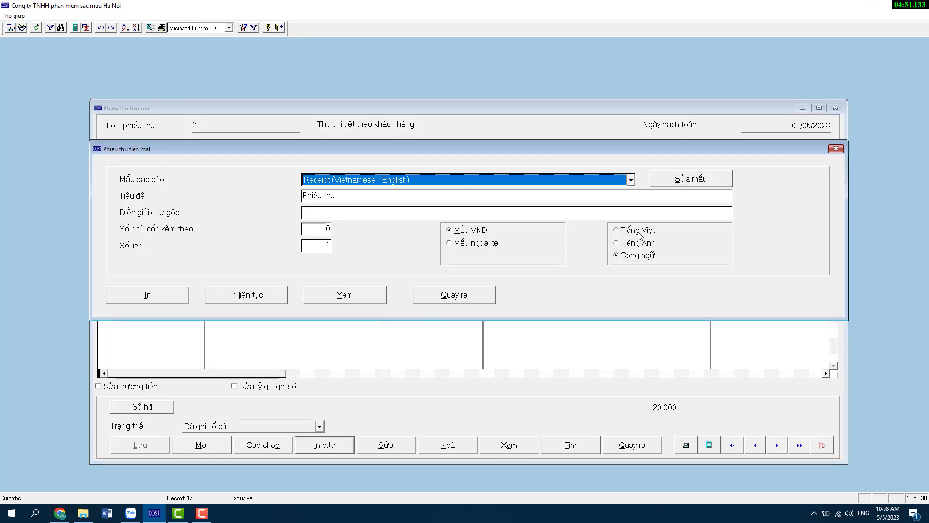
click(615, 230)
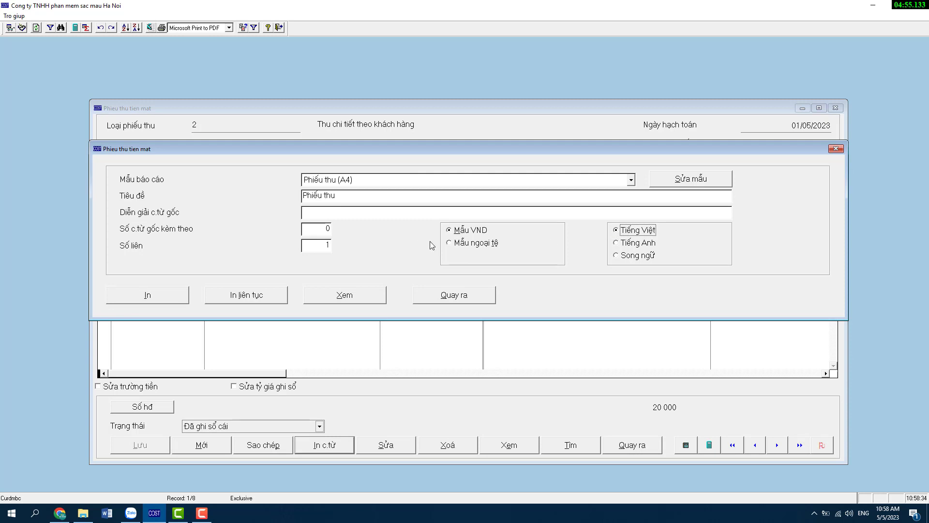
click(482, 244)
click(455, 232)
click(620, 184)
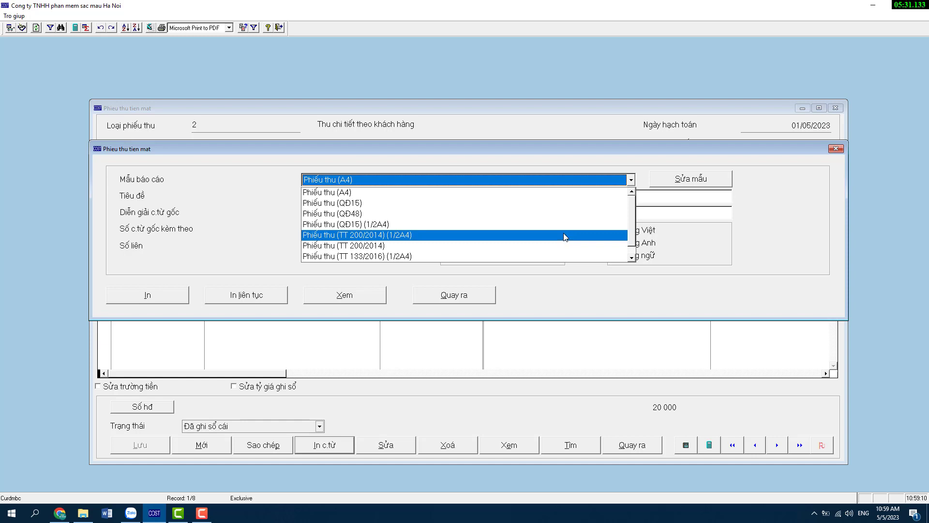
click(476, 298)
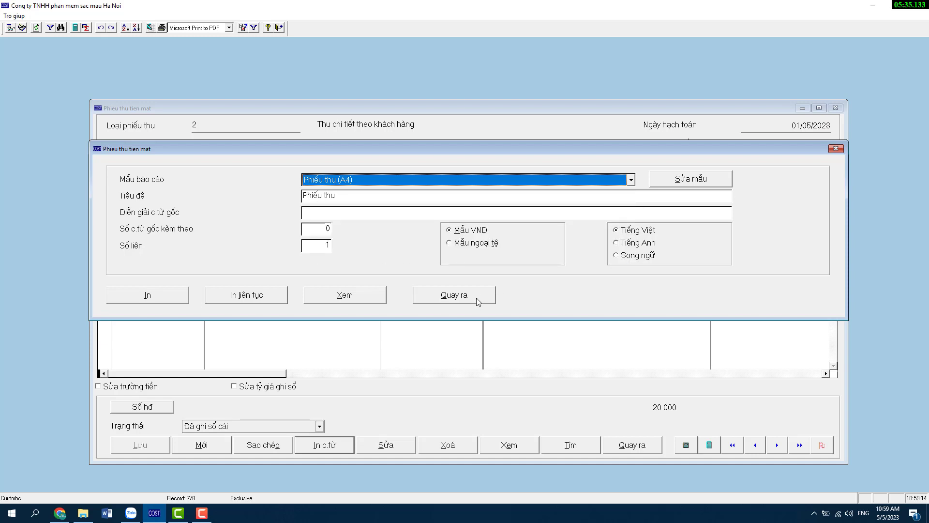
click(476, 298)
- Close the cash receipt form and run the Sổ quỹ report for account 111 from 01/05/2023 to 05/05/2023
click(832, 95)
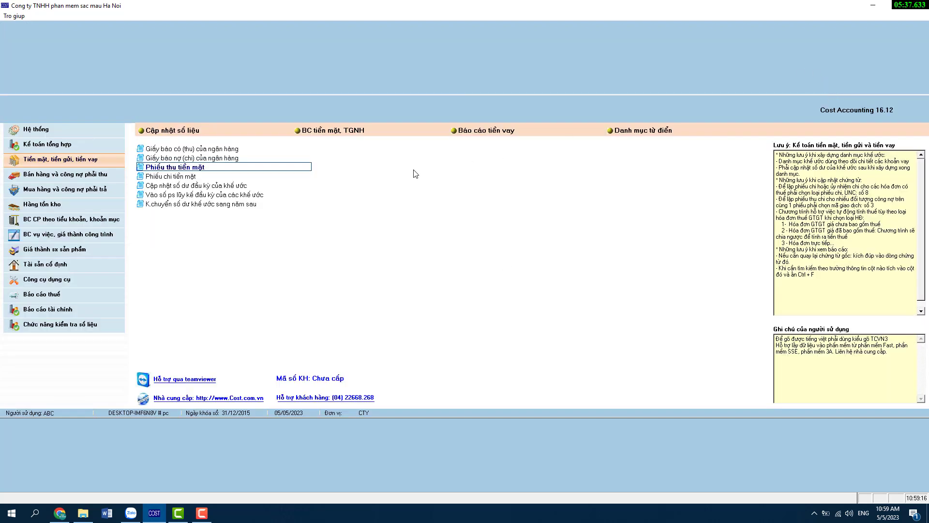
click(320, 131)
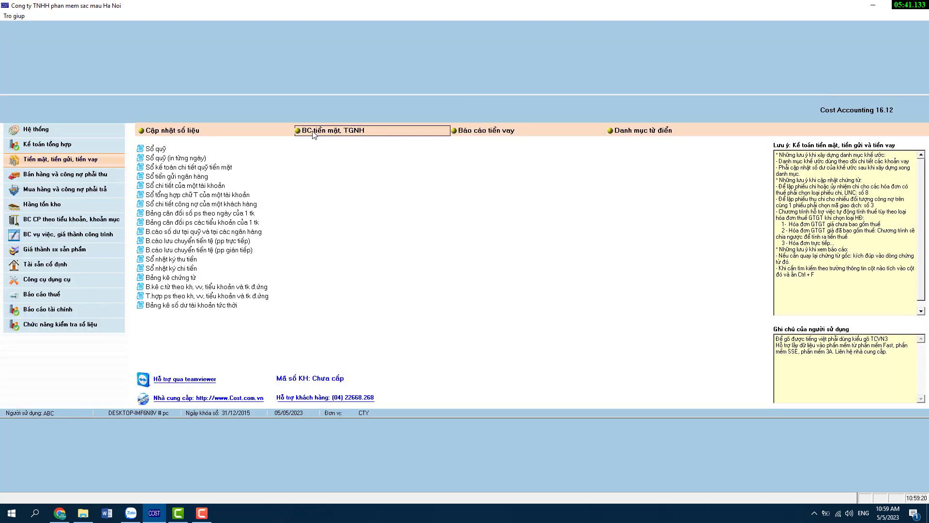
click(165, 150)
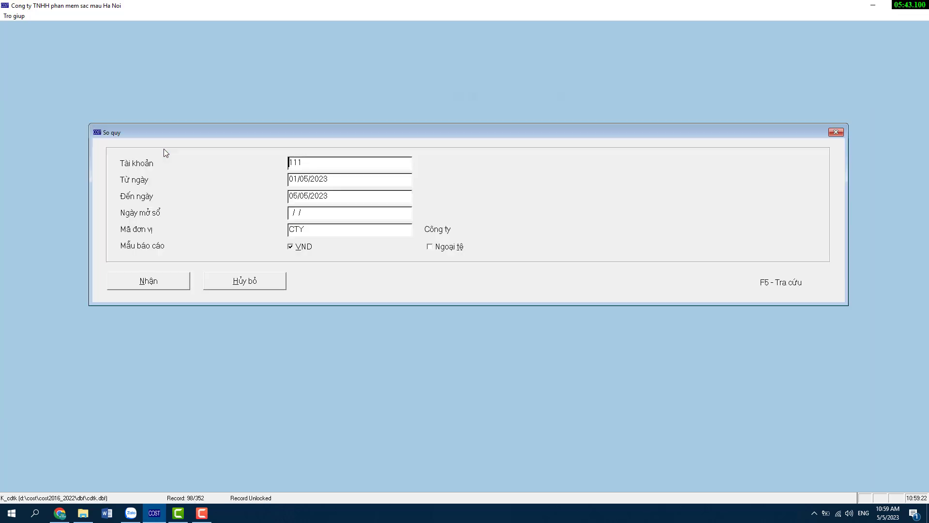
click(140, 281)
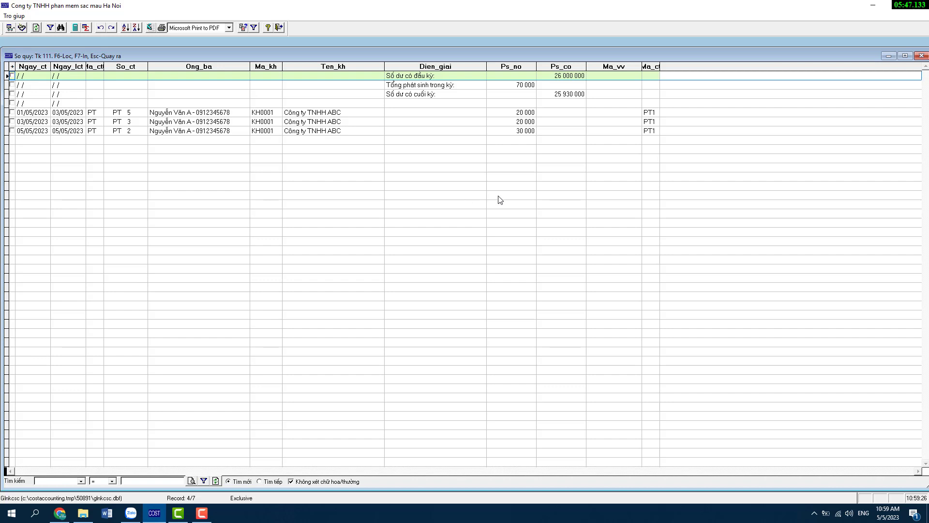
- Preview the cash book on screen with the Sổ quỹ (TT 200/2014) template, in Tiền VND and Tiếng Việt
click(161, 27)
click(266, 237)
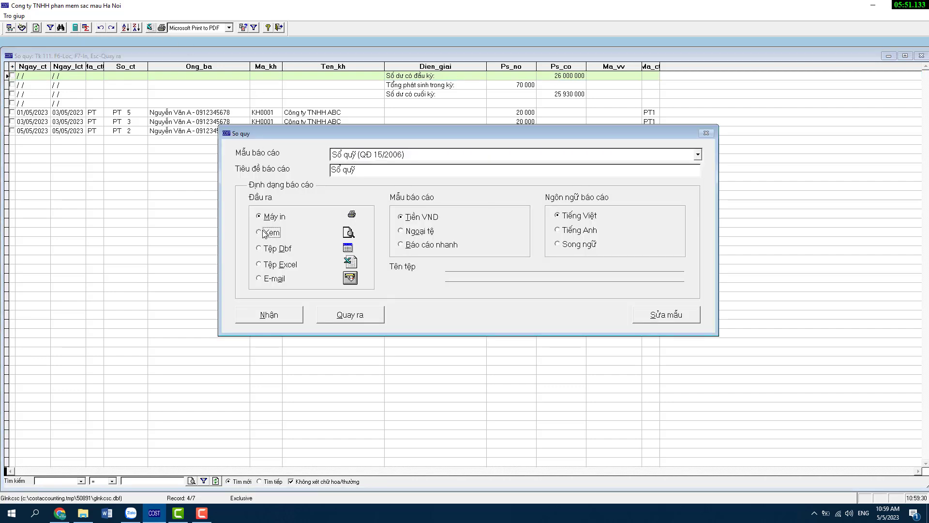
click(453, 152)
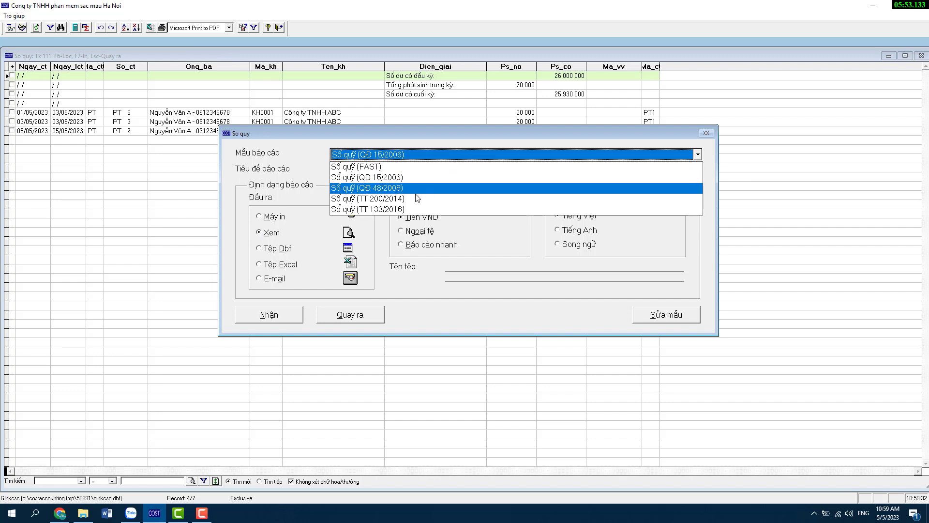
click(402, 199)
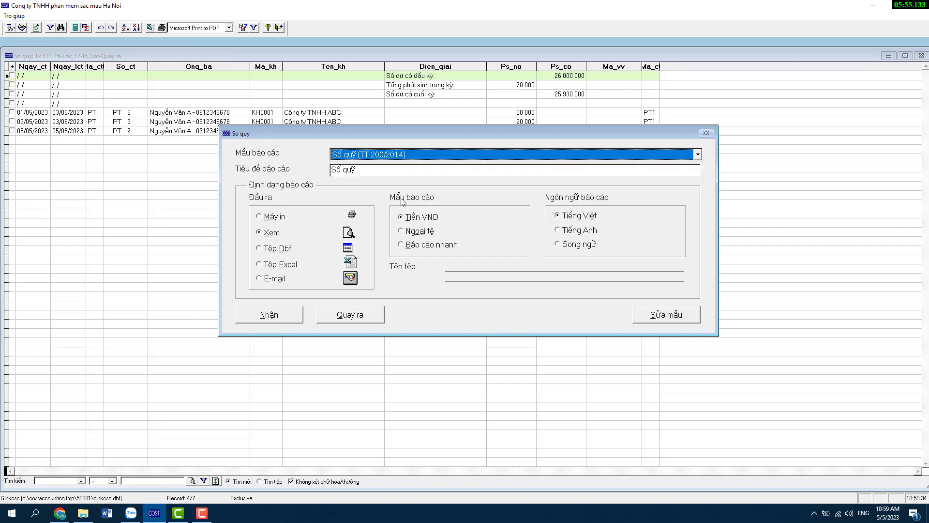
click(433, 155)
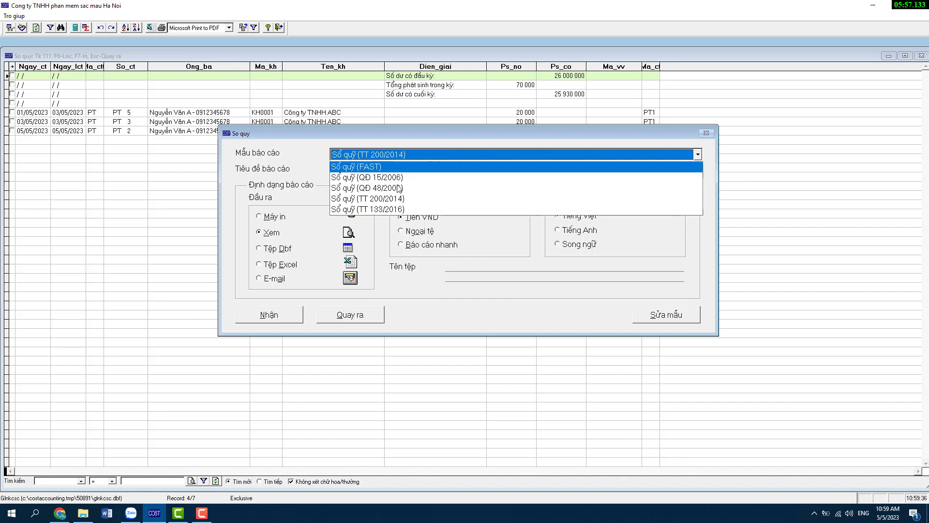
click(366, 199)
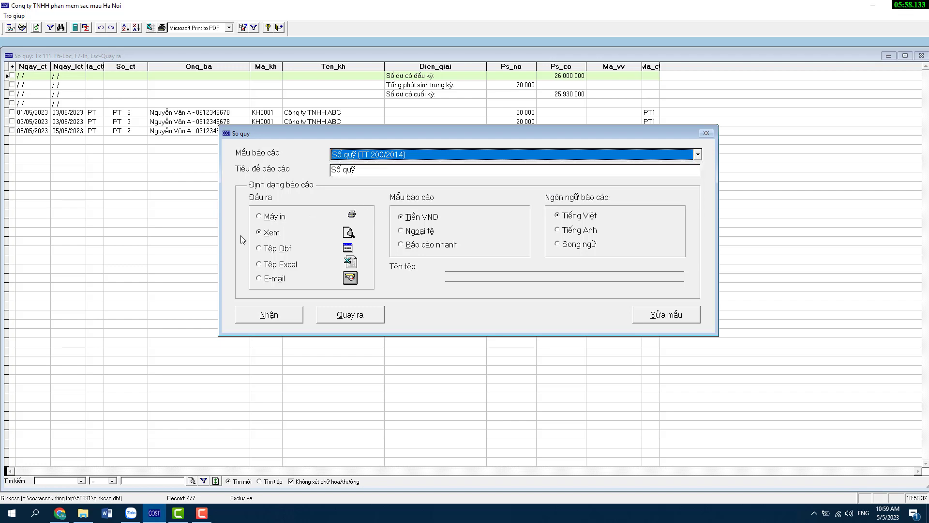
click(272, 320)
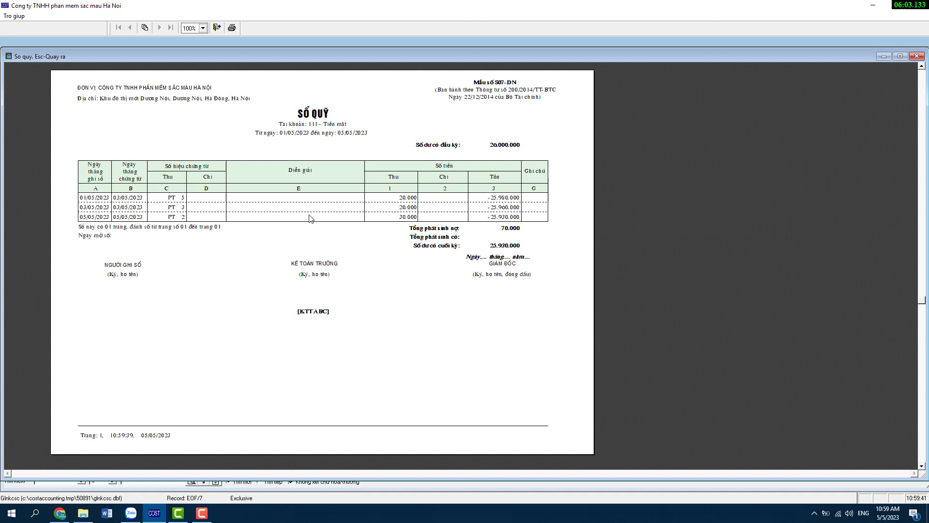
- Examine the cash book preview's header, receipt entries, balances, signature block and footer, and close the preview
scroll(311, 218, down, 2)
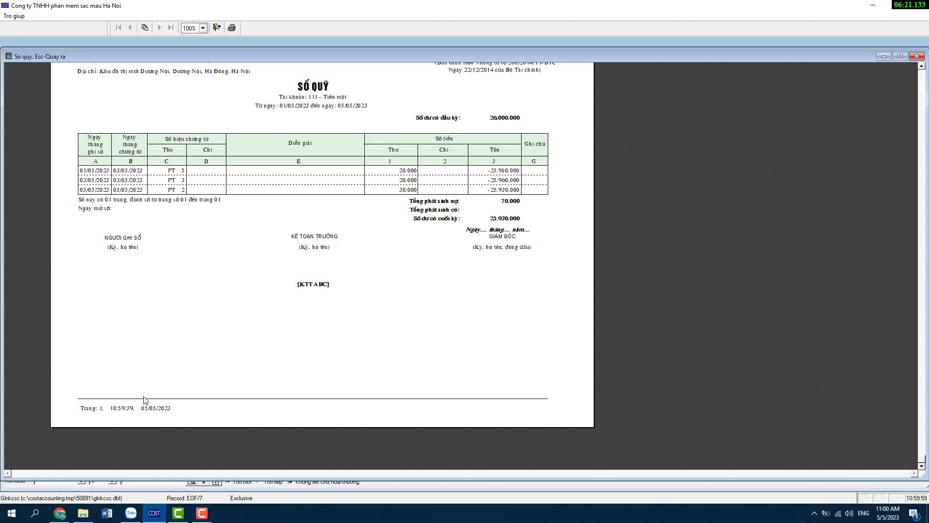
scroll(144, 401, up, 2)
scroll(145, 400, down, 2)
scroll(171, 346, up, 1)
scroll(172, 346, down, 1)
scroll(172, 345, up, 1)
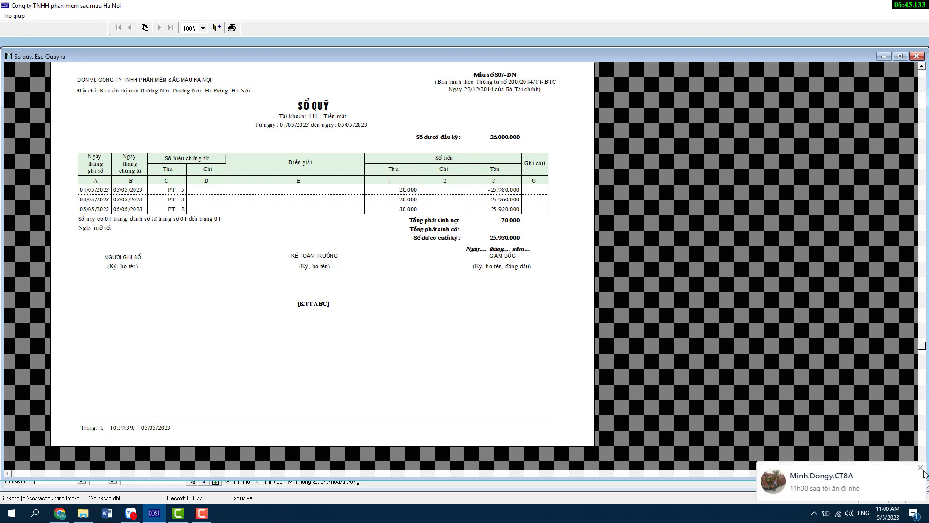
click(920, 468)
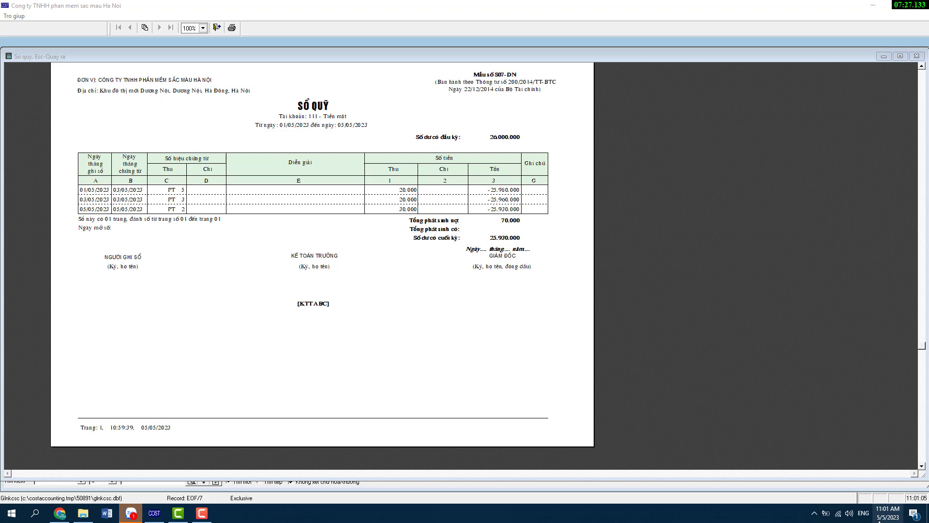
mouse_move(883, 517)
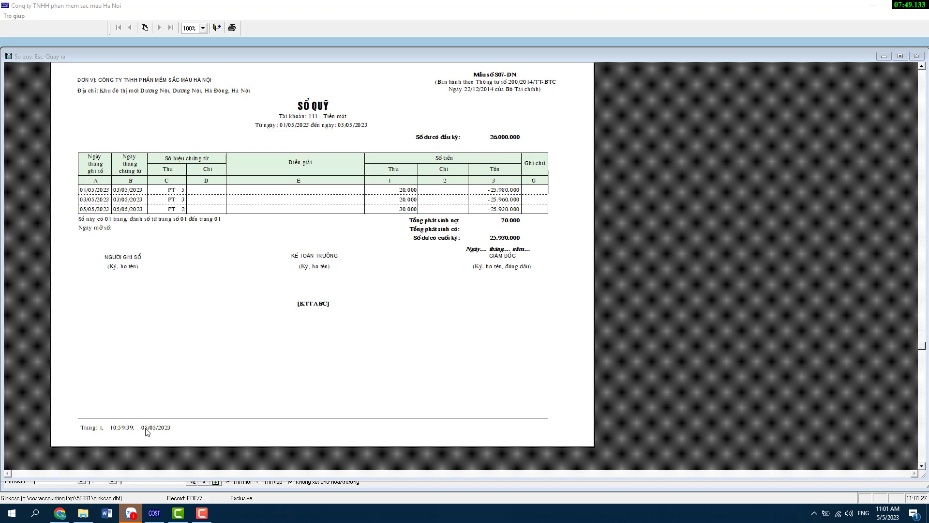
scroll(210, 376, down, 1)
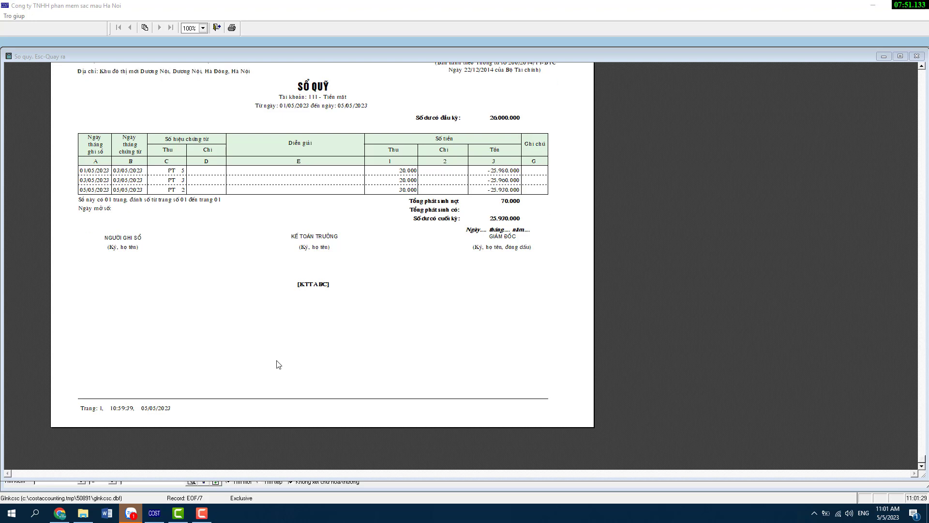
scroll(179, 347, up, 2)
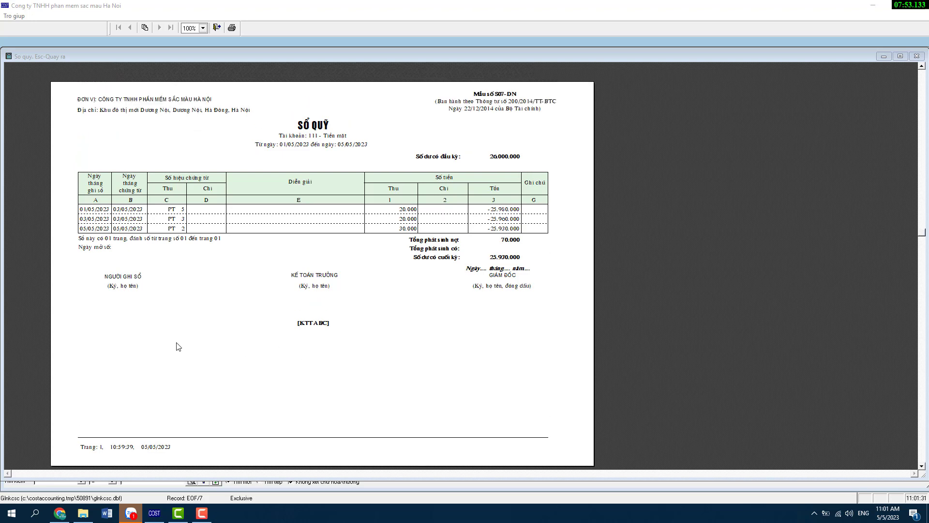
scroll(178, 343, down, 1)
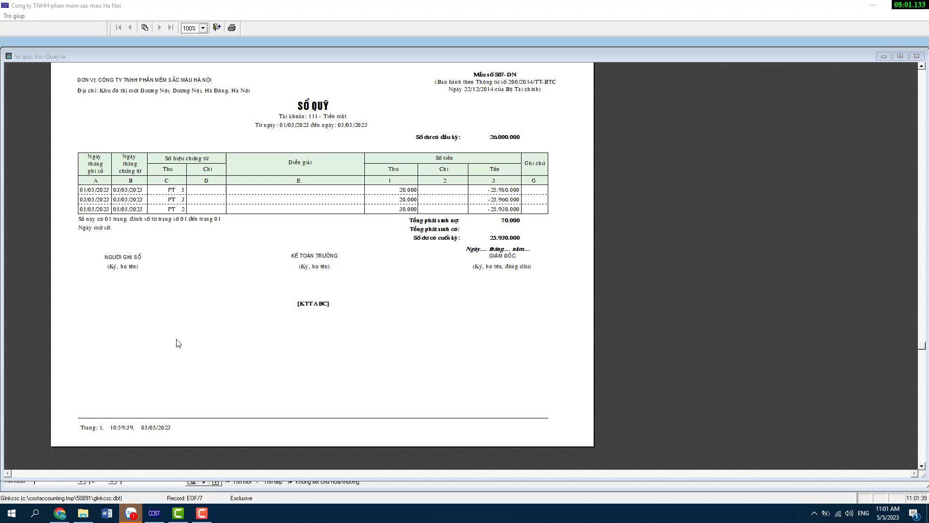
scroll(179, 343, up, 2)
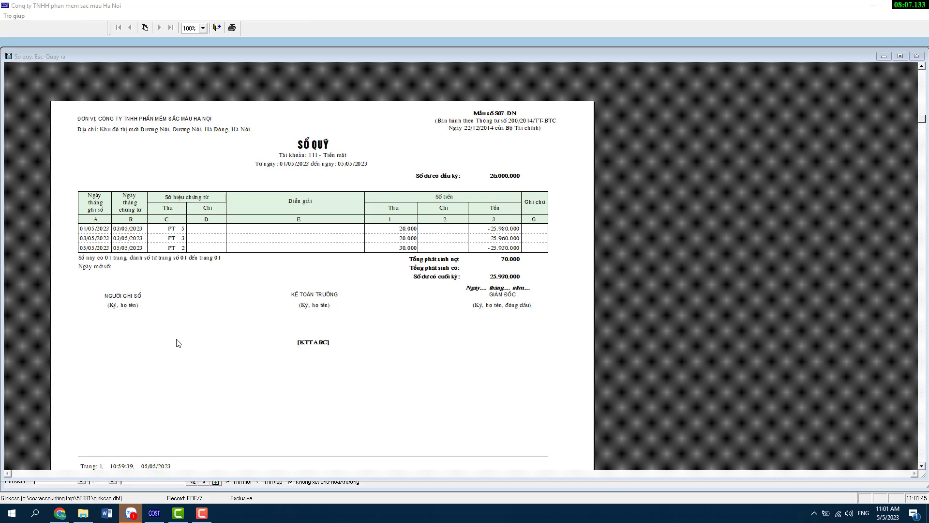
scroll(178, 343, up, 1)
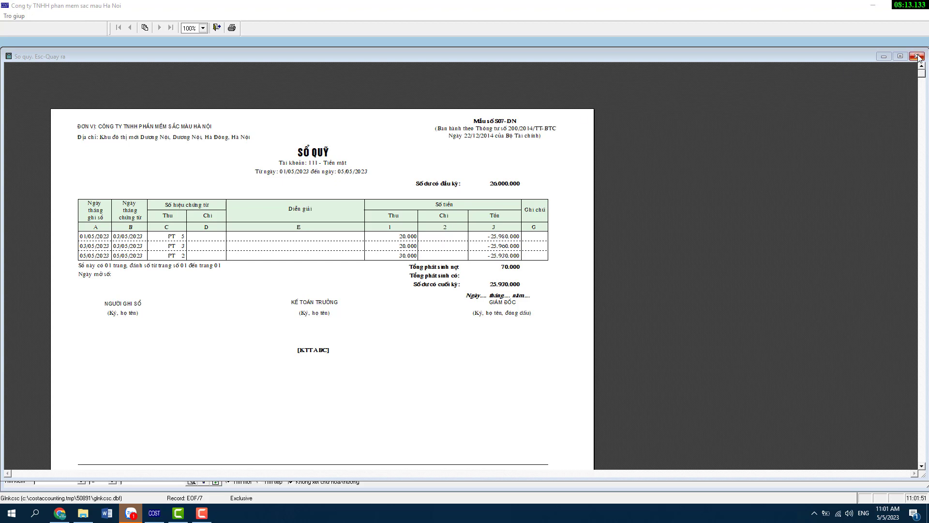
scroll(323, 265, down, 2)
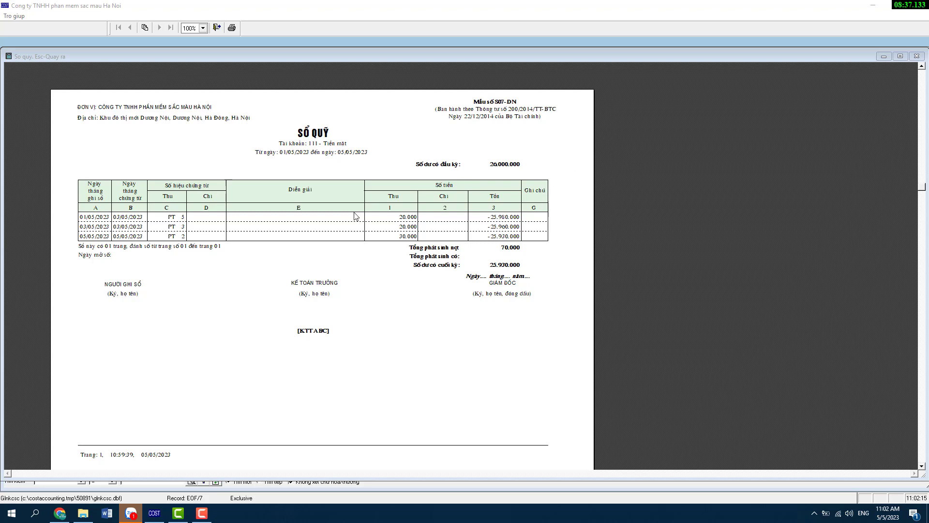
scroll(355, 216, down, 1)
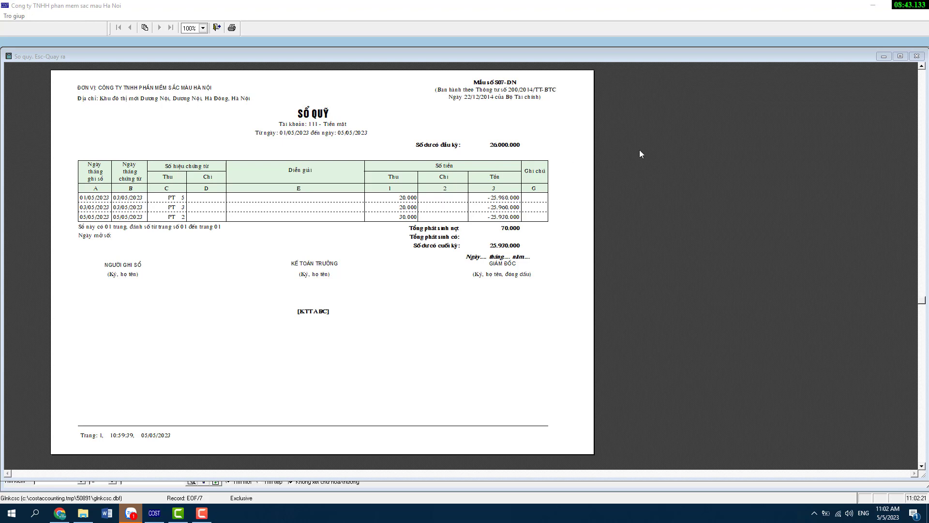
click(917, 57)
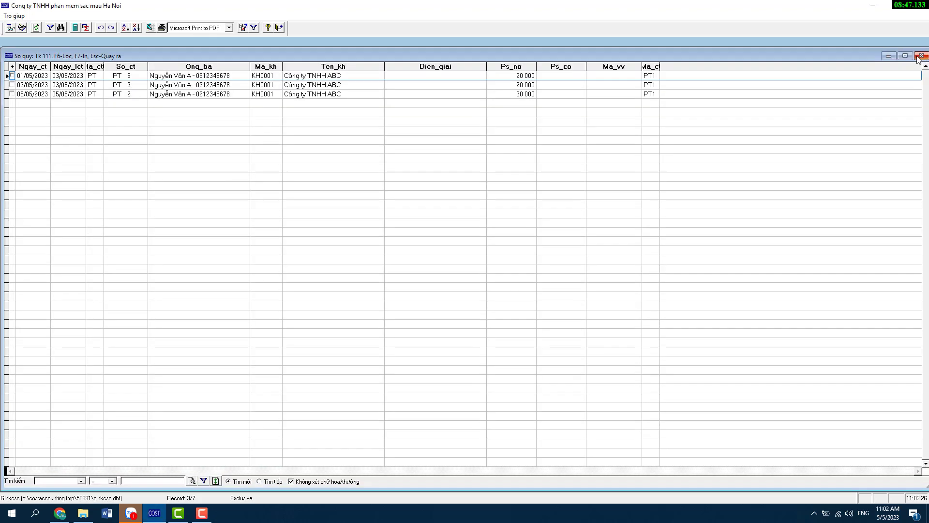
- Open the CASO1AATT200 report template from the X_TT200 group of the Sổ quỹ print options for editing, with the designer maximized
click(162, 28)
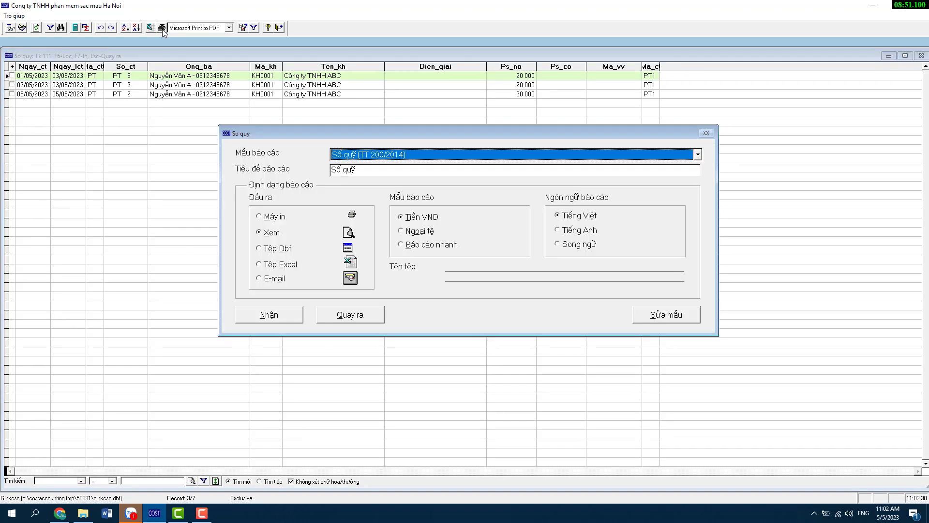
click(351, 318)
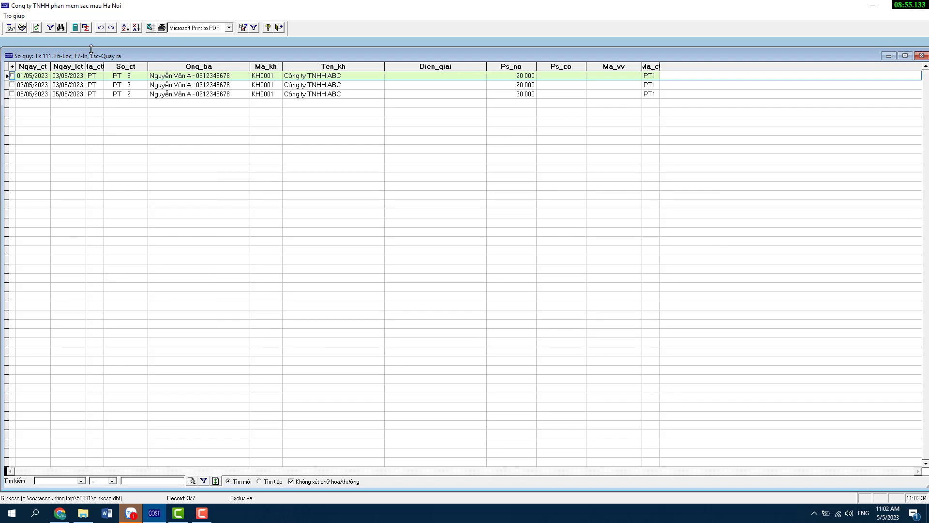
click(162, 28)
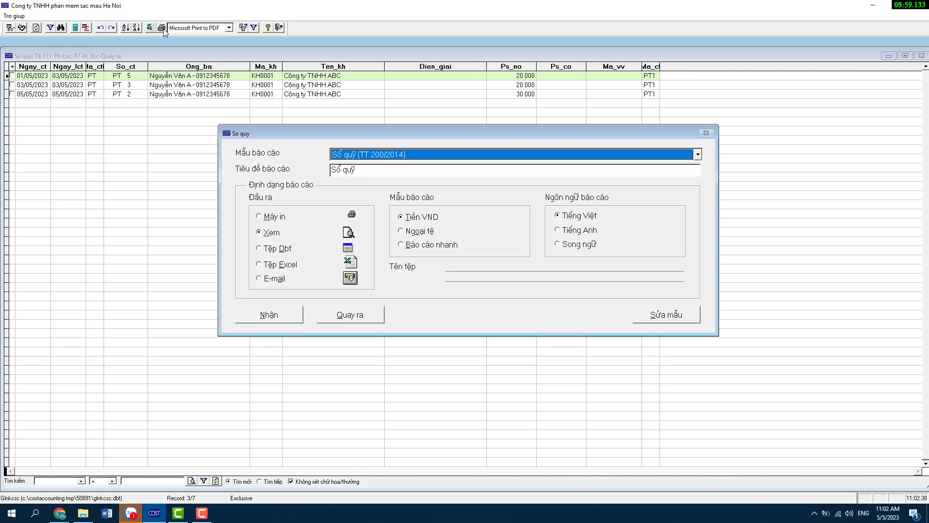
click(514, 160)
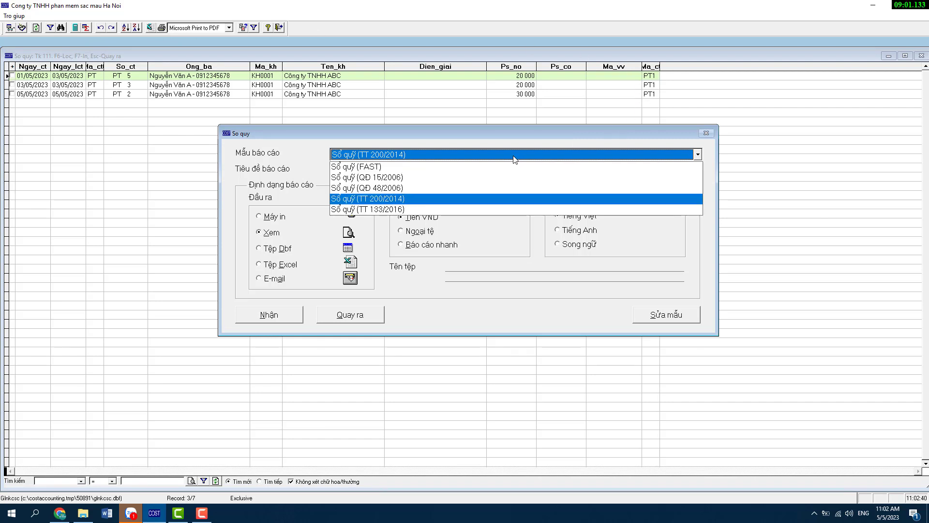
click(438, 198)
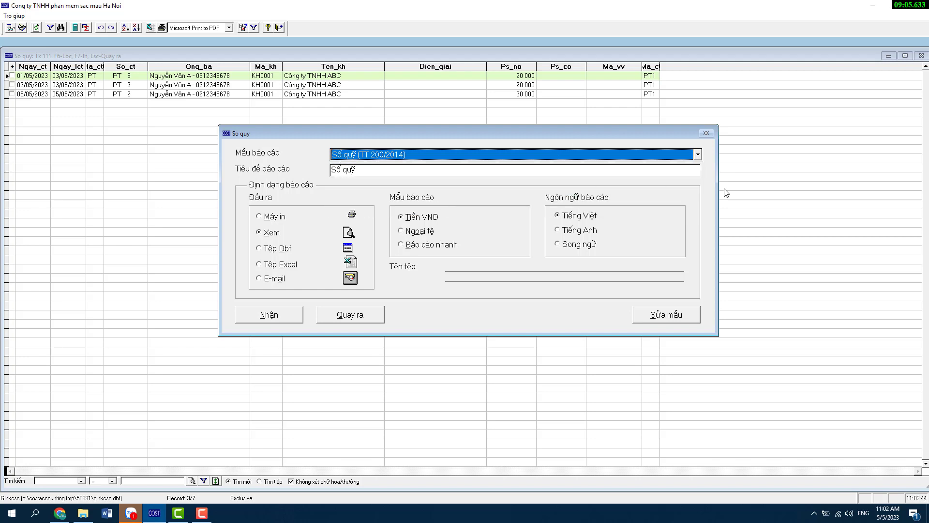
click(679, 315)
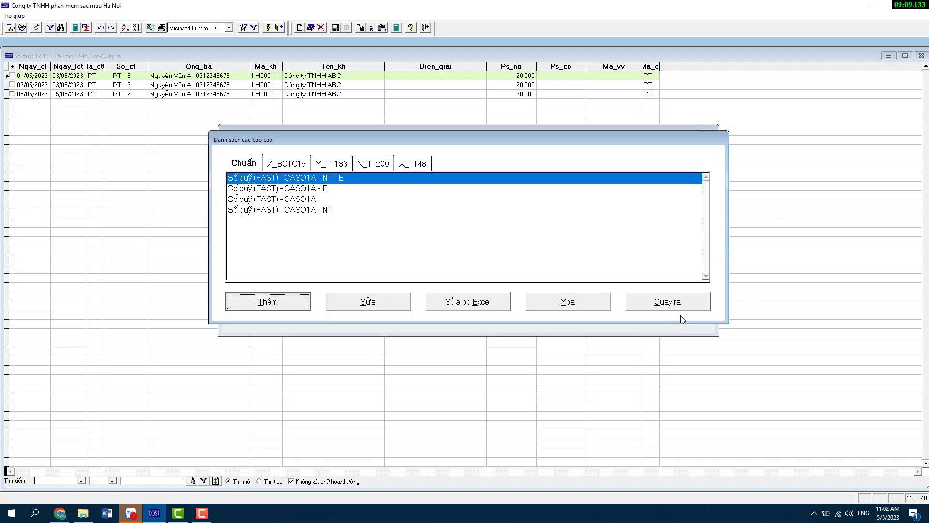
click(376, 164)
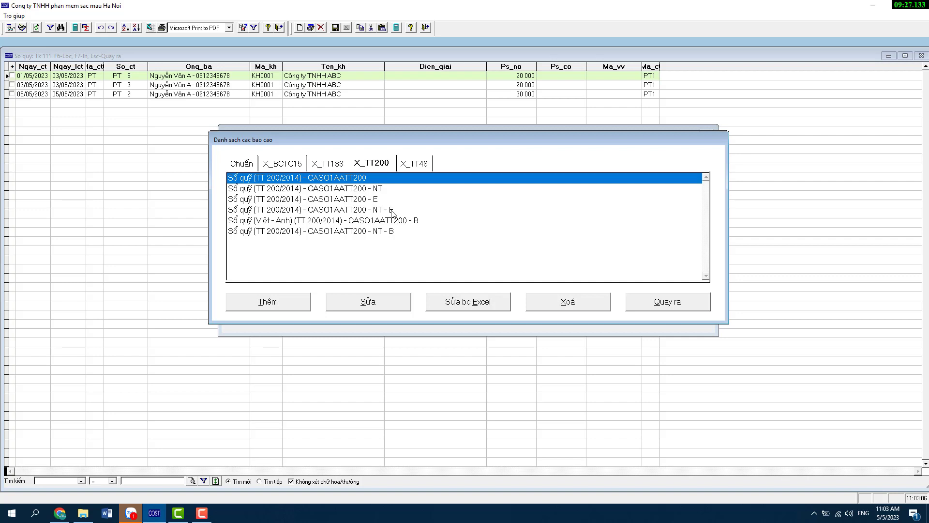
double_click(357, 179)
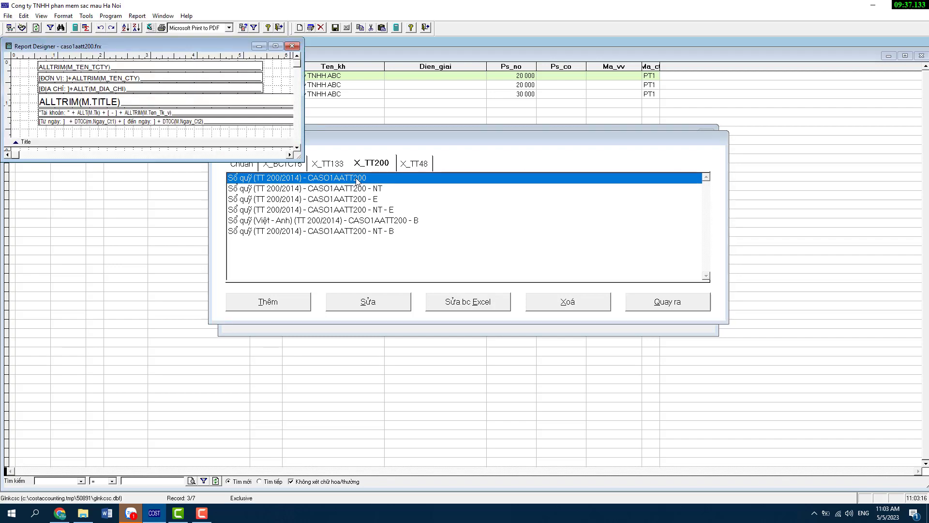
click(276, 46)
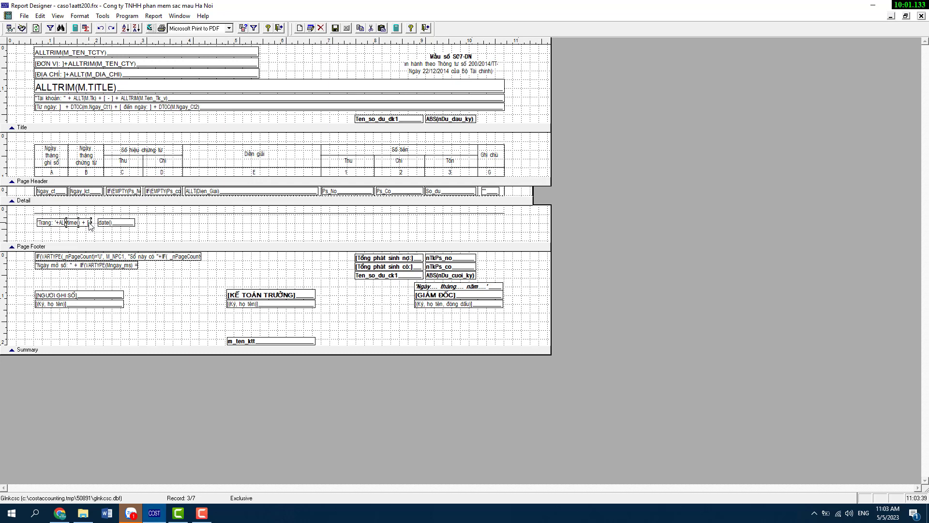
- Delete the time and date fields from the template's Page Footer, and return to the Sổ quỹ print options
key(Delete)
double_click(115, 224)
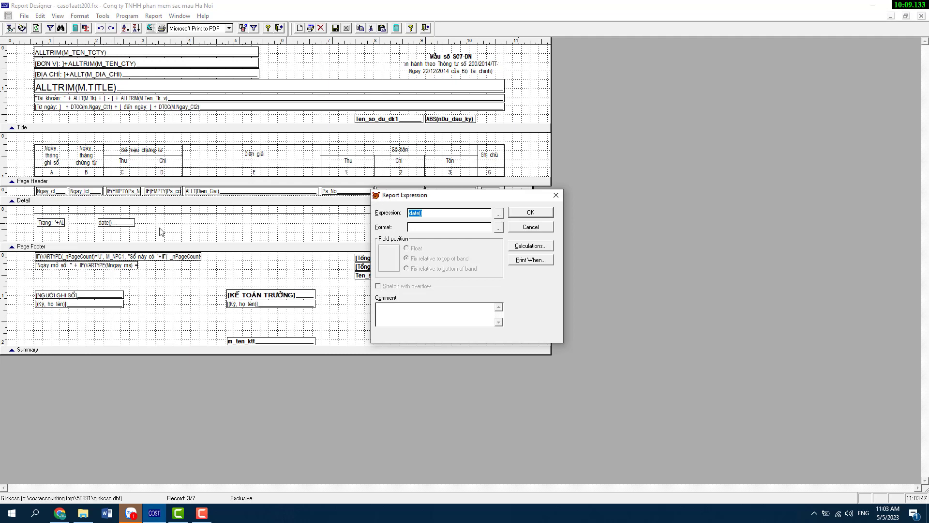
click(530, 227)
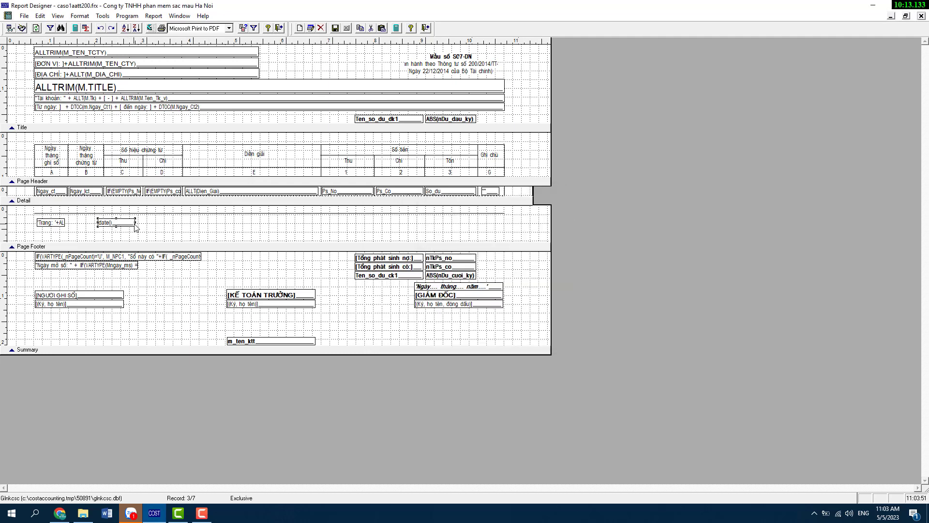
key(Delete)
key(Escape)
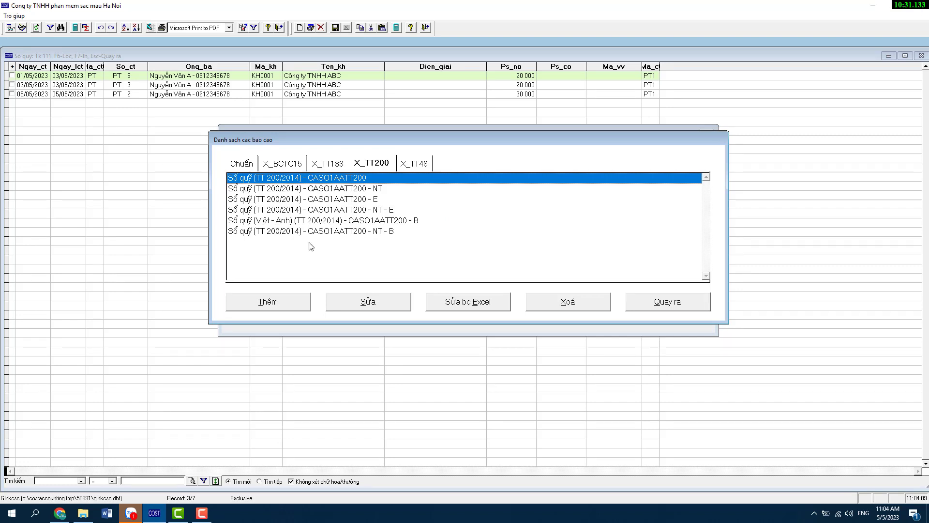
click(687, 309)
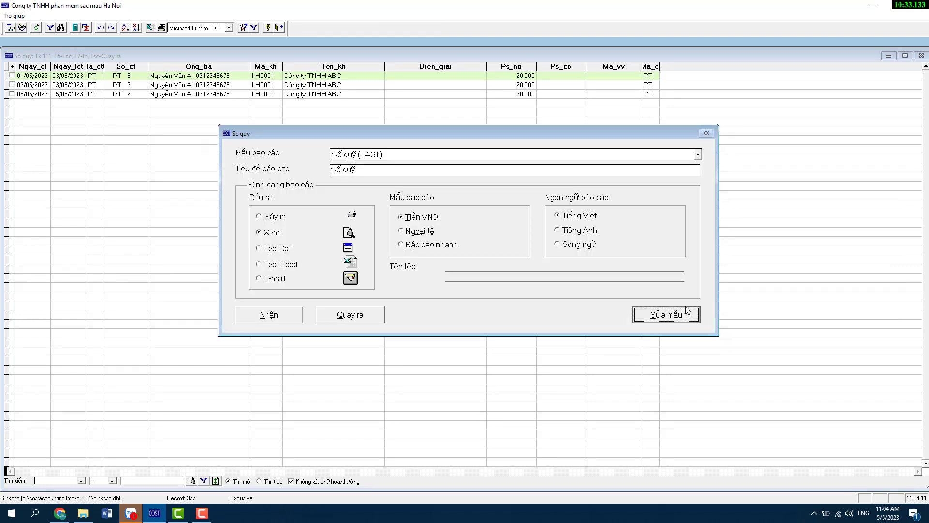
- Preview the cash book with the Sổ quỹ (TT 200/2014) template, check its footer and signature block, and close the report
click(462, 156)
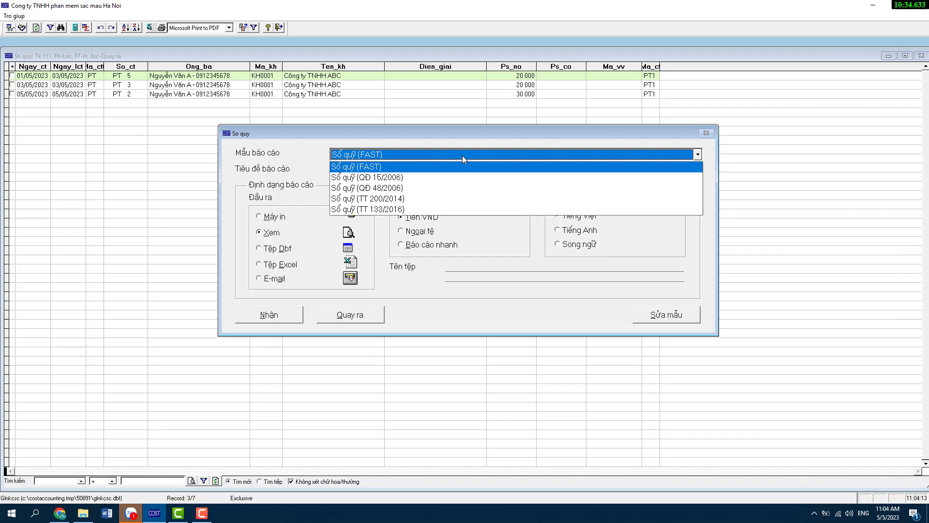
click(432, 197)
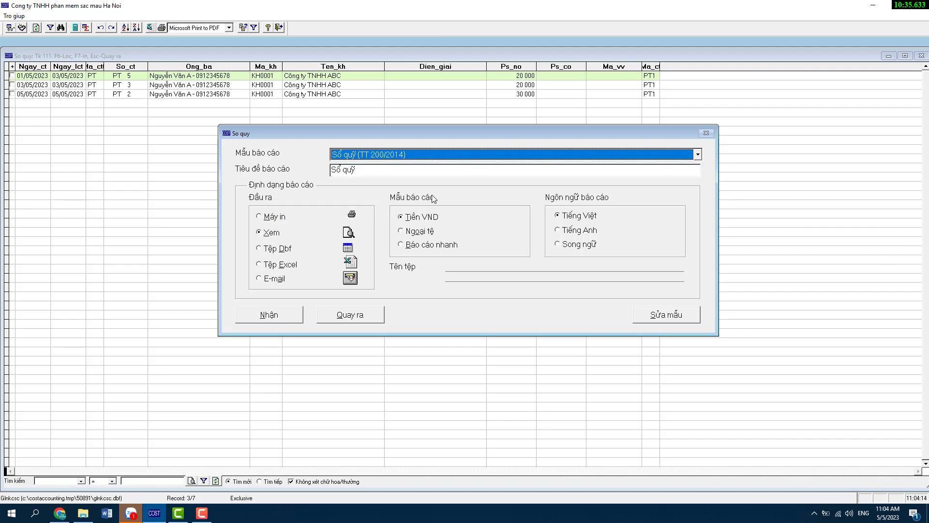
click(270, 315)
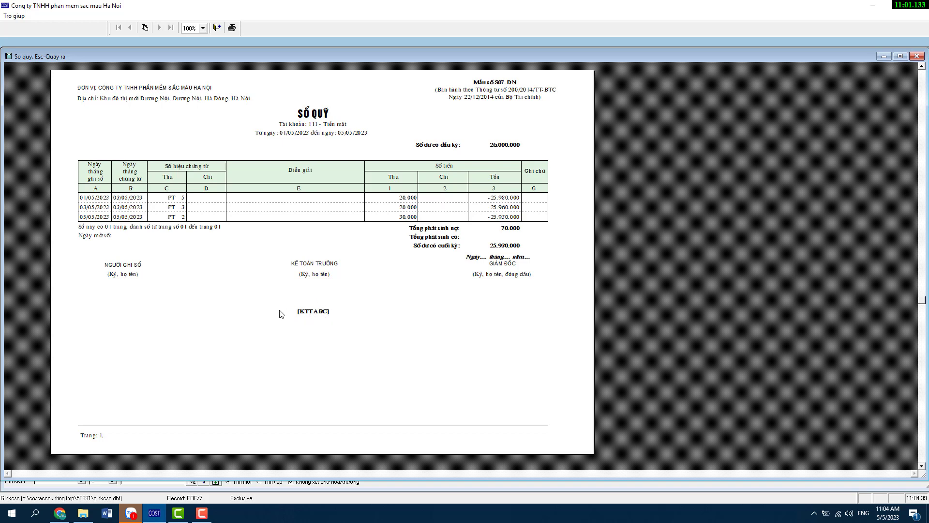
scroll(327, 312, down, 1)
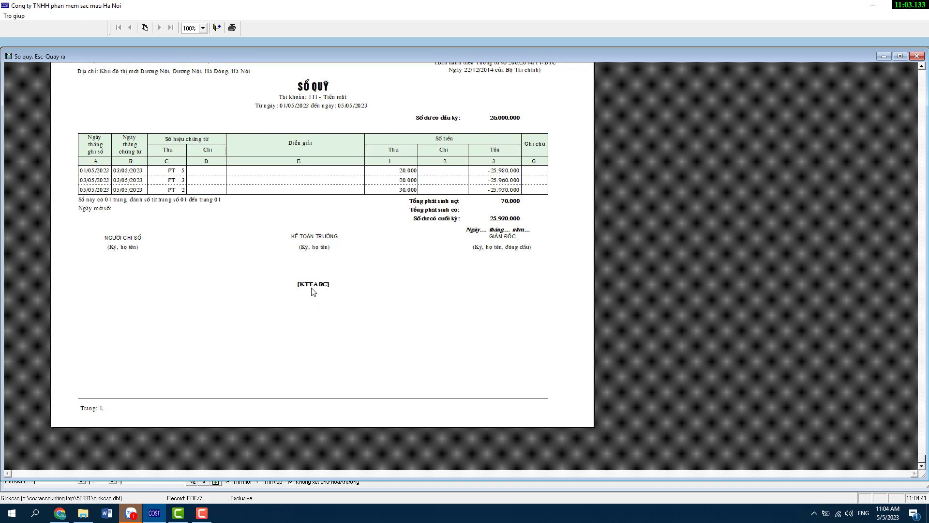
key(Escape)
key(Escape)
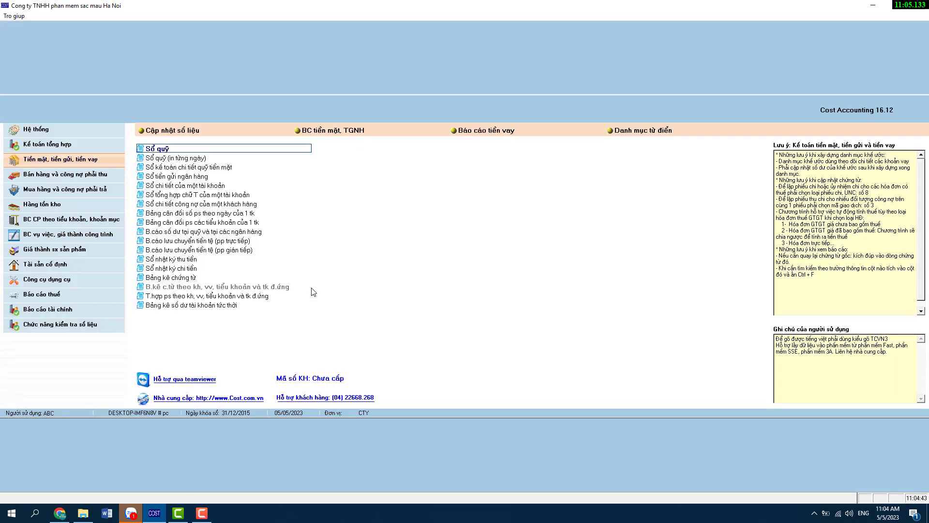
- In the system's Khai báo các tham số tuỳ chọn, enter the chief accountant's full name for parameter 008 and save it
click(97, 131)
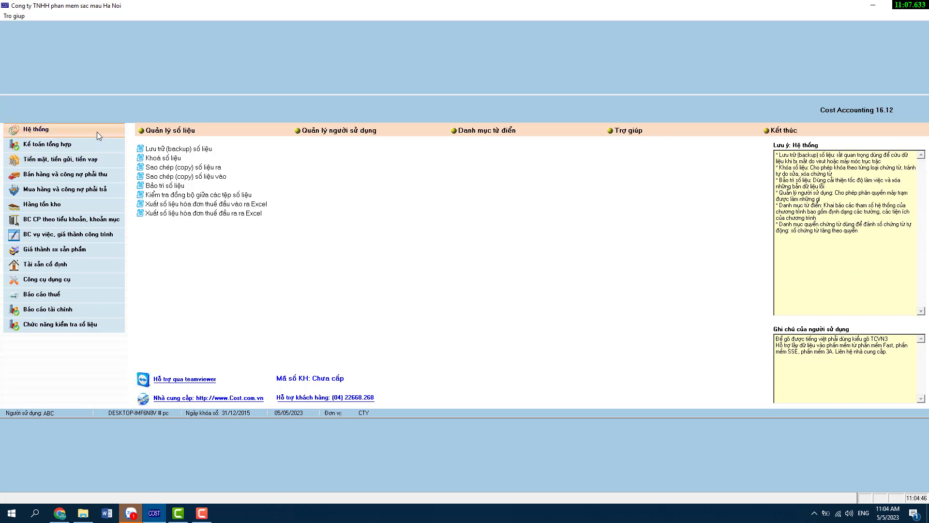
click(490, 133)
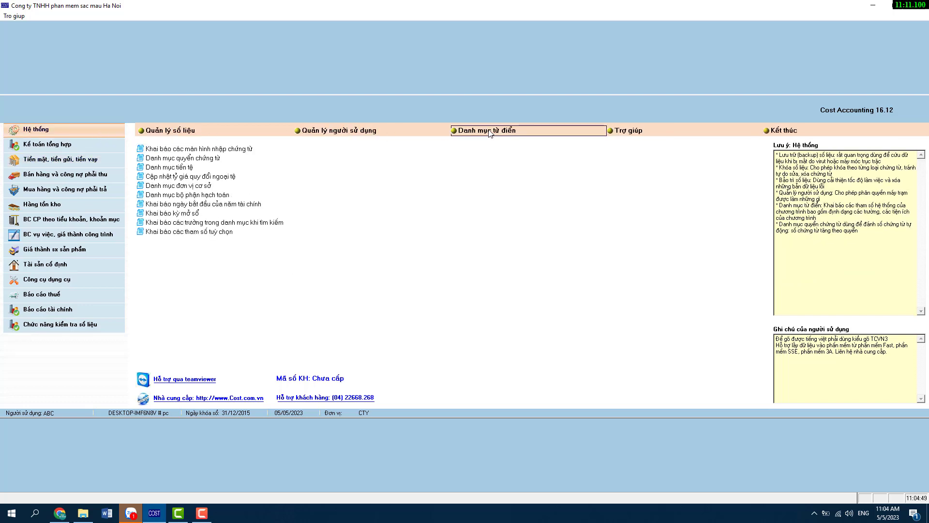
click(213, 232)
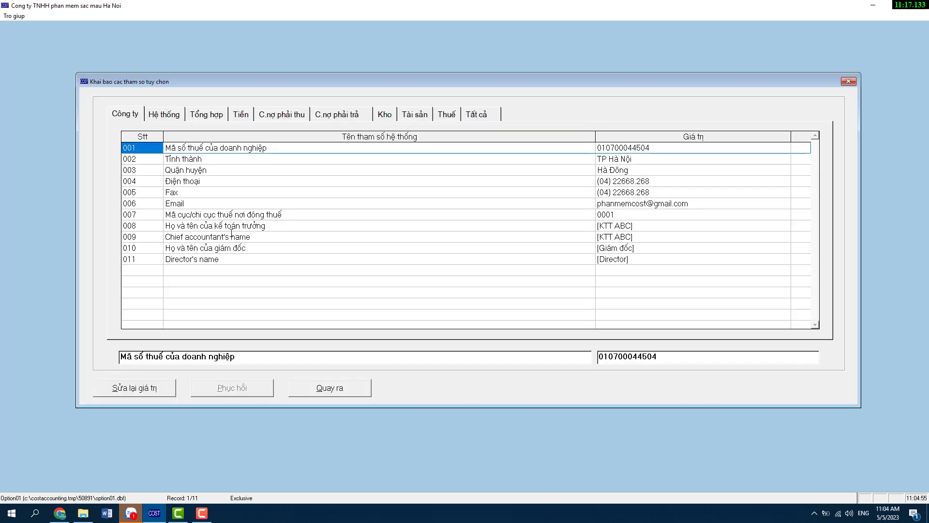
click(307, 225)
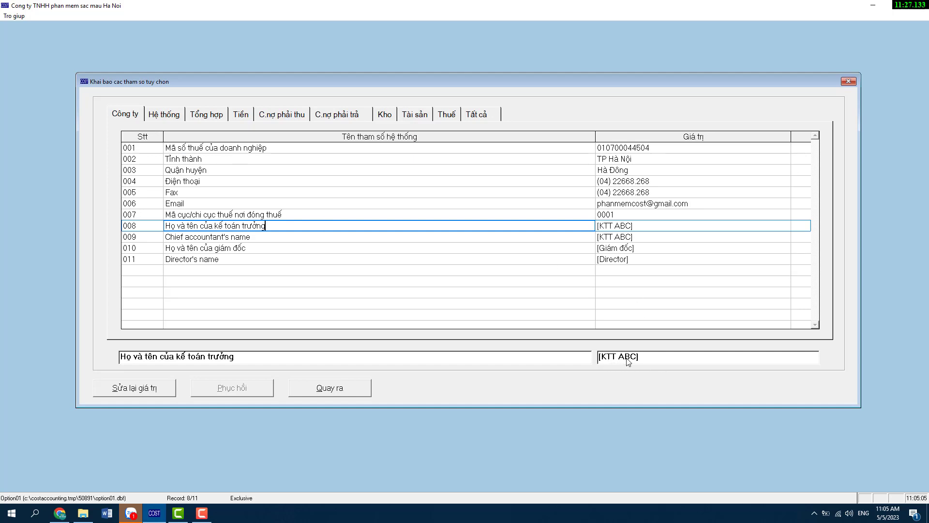
click(143, 388)
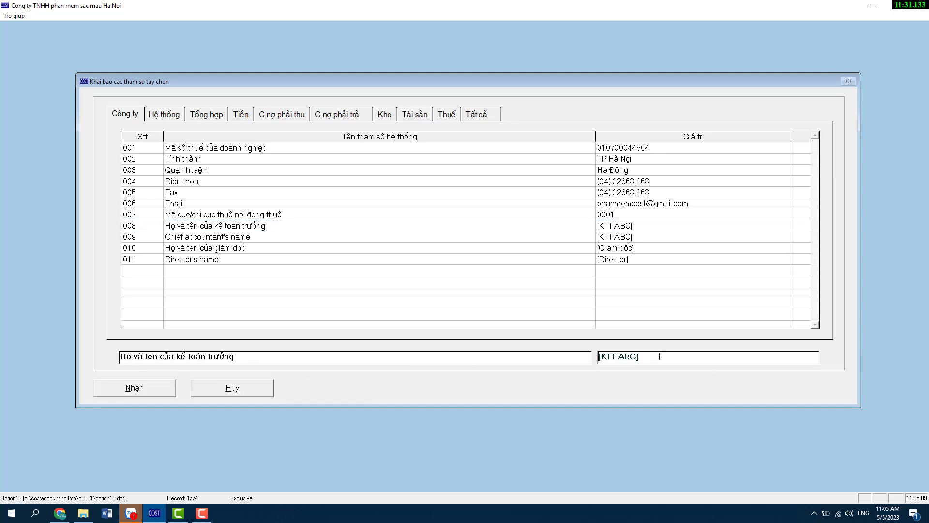
drag(660, 356, 598, 357)
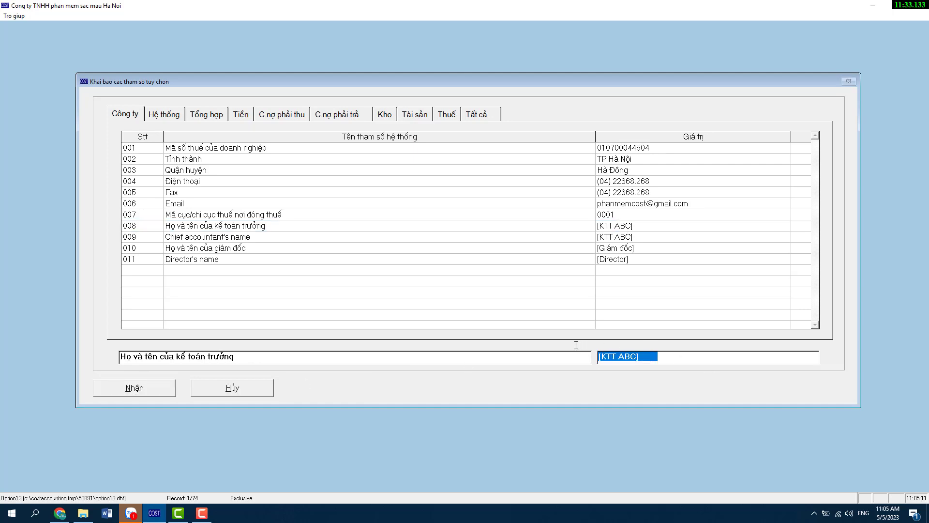
text(Nguyen)
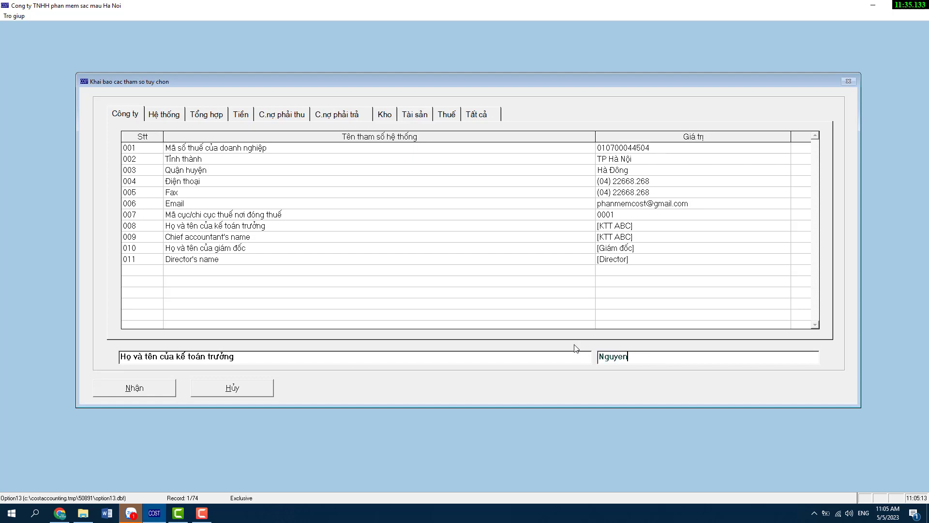
text( Van A)
click(151, 388)
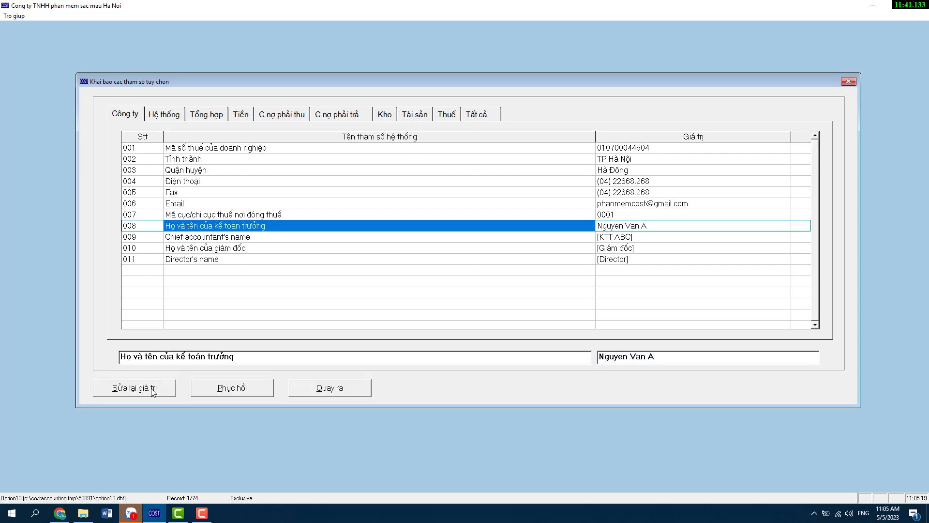
click(348, 394)
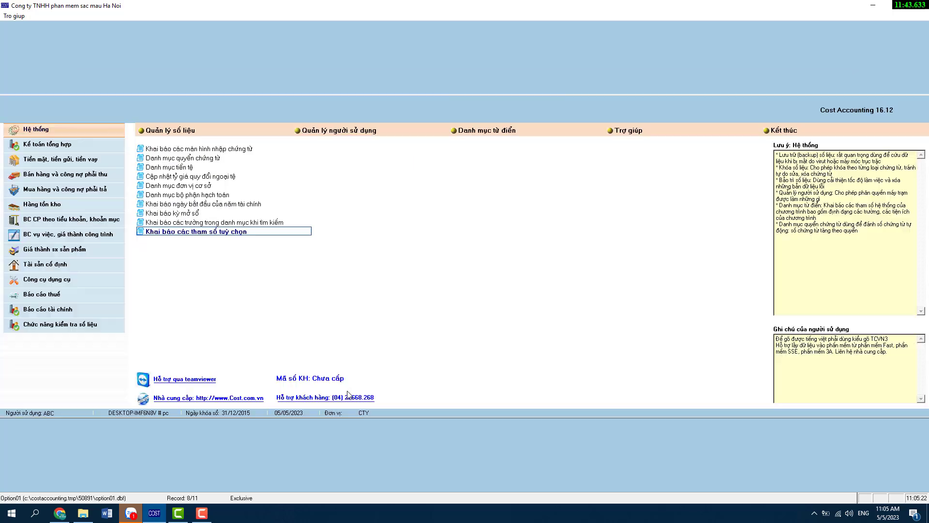
- Run the Sổ quỹ report for account 111 from 01/05/2023 to 05/05/2023, unit CTY, in VND
click(81, 163)
click(329, 131)
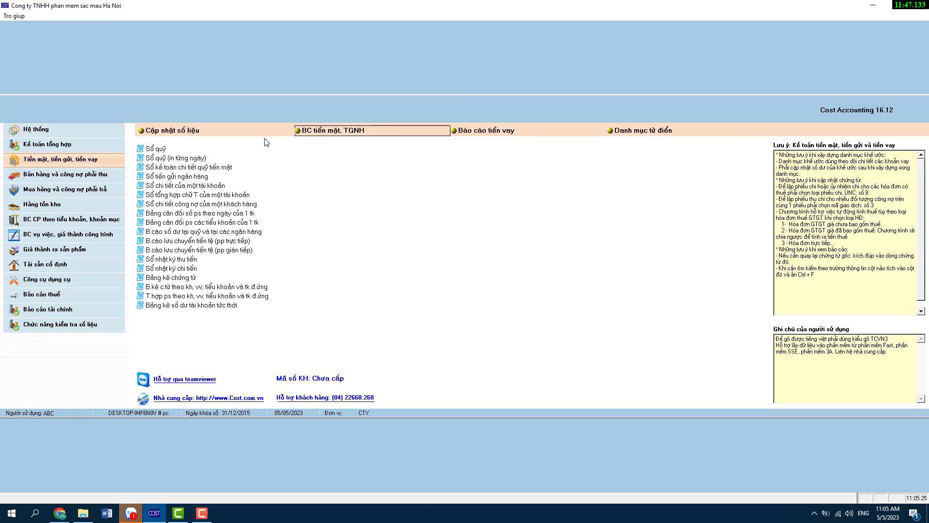
click(167, 147)
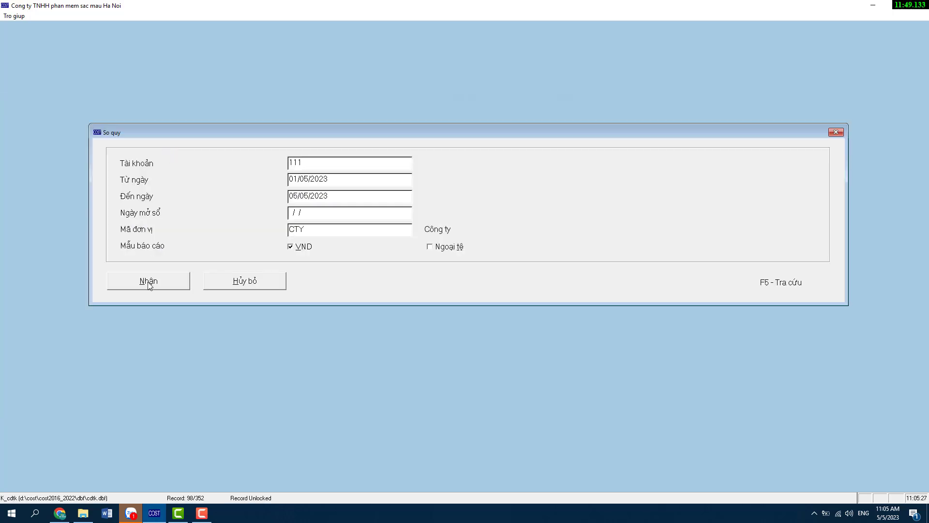
click(148, 282)
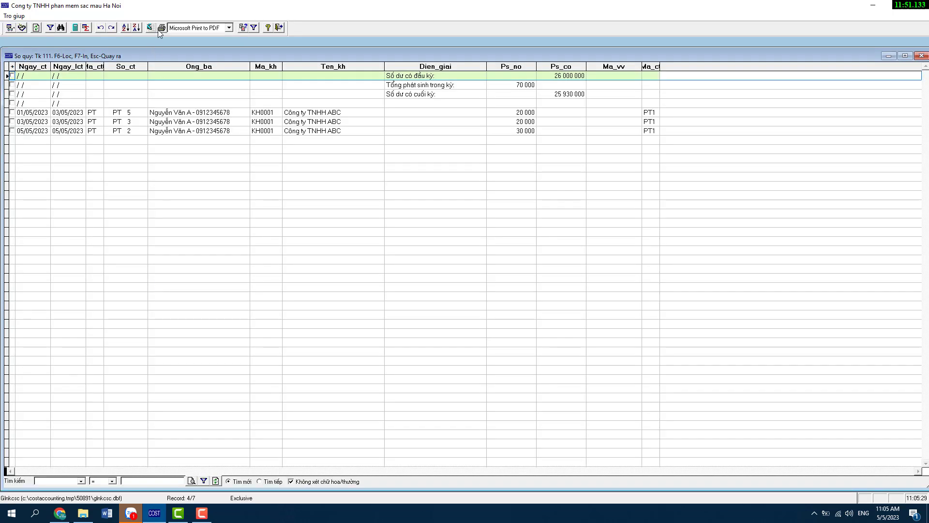
- Preview the cash book on screen with the TT 200/2014 template, check the chief accountant signature and page footer, and close the preview
click(161, 28)
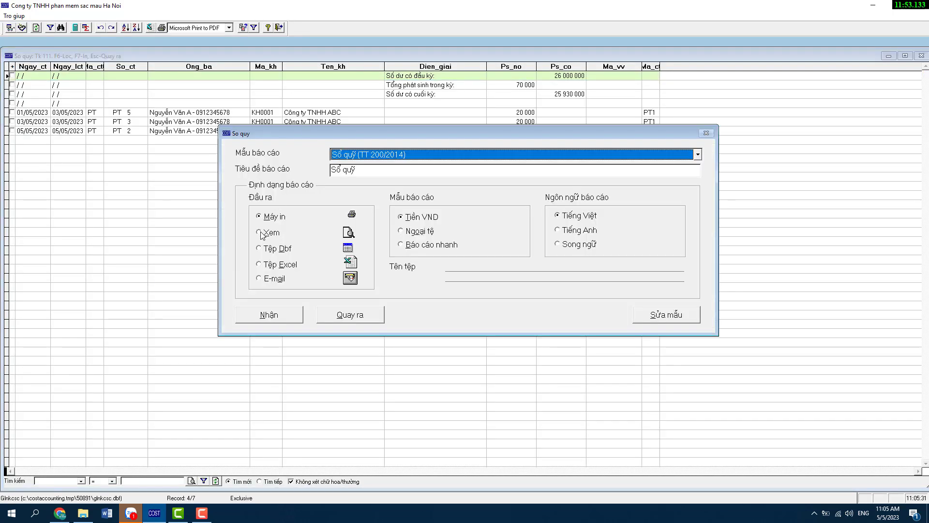
click(260, 234)
click(290, 315)
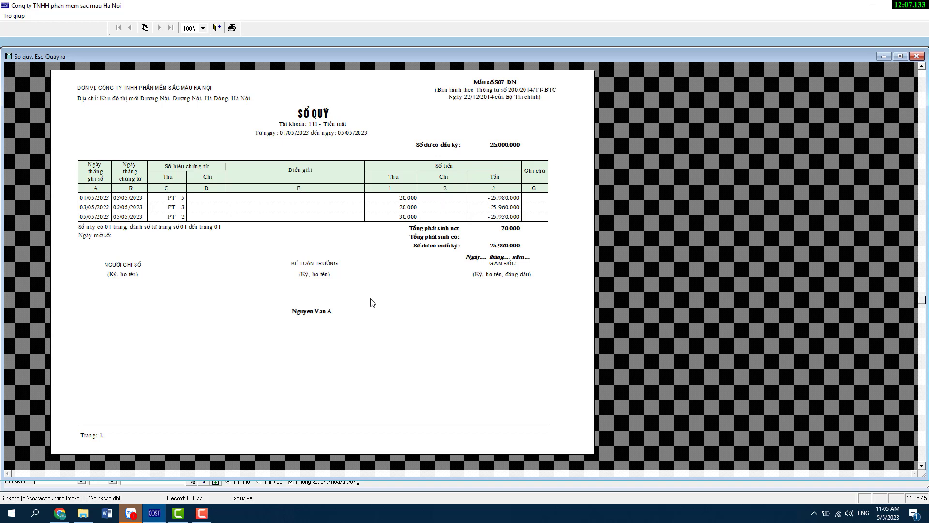
scroll(364, 294, down, 1)
scroll(363, 292, up, 2)
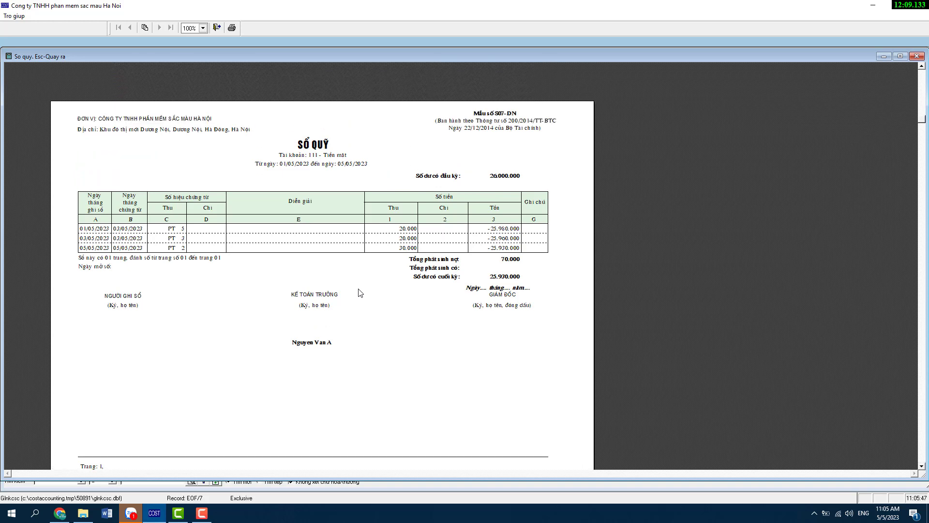
scroll(360, 293, down, 2)
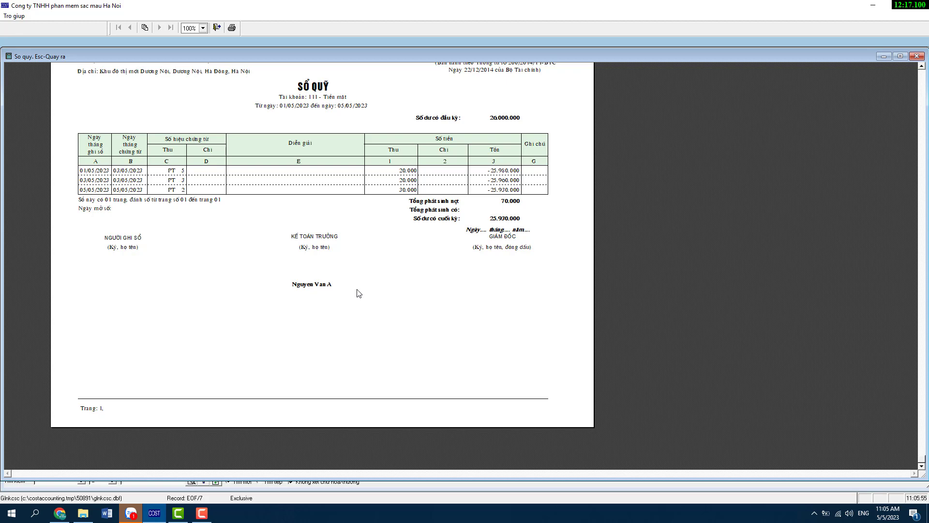
scroll(360, 293, up, 2)
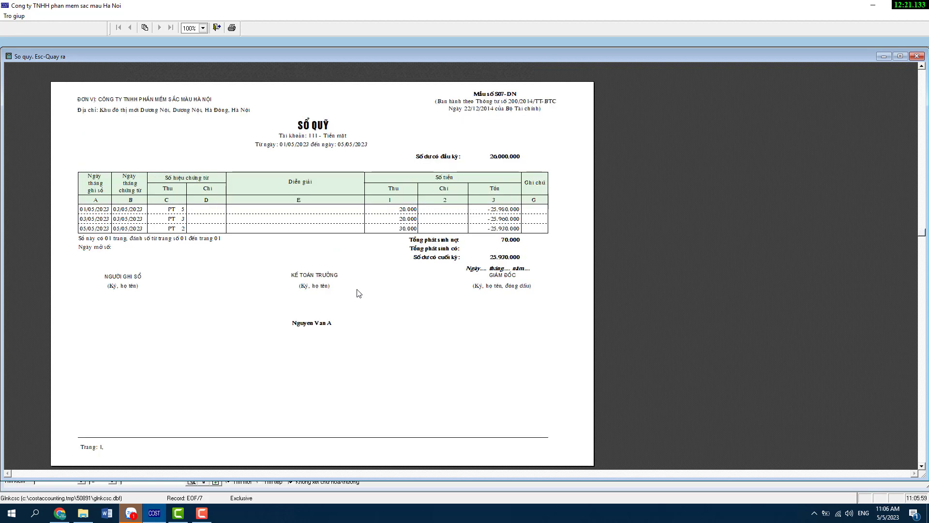
scroll(359, 294, down, 1)
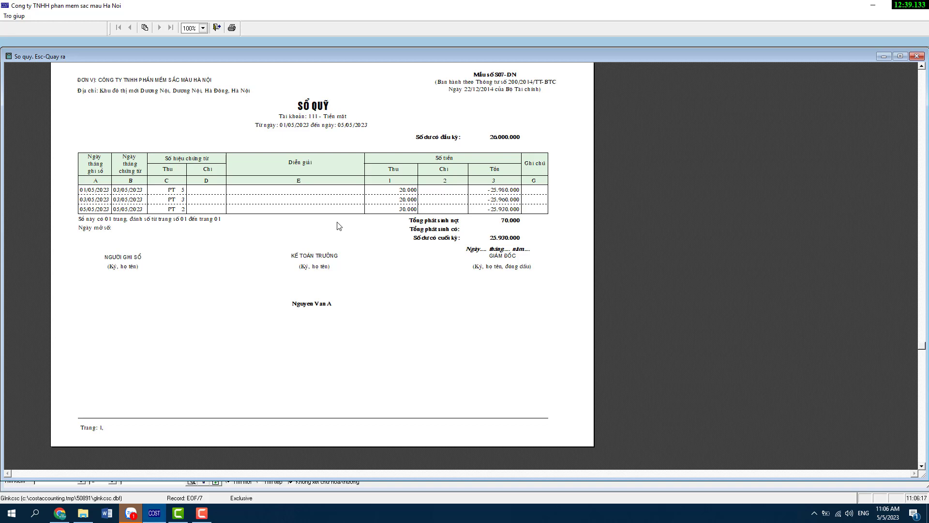
key(Escape)
- Reopen the CASO1AATT200 template in the report designer from the Sổ quỹ print options to review its layout
click(161, 27)
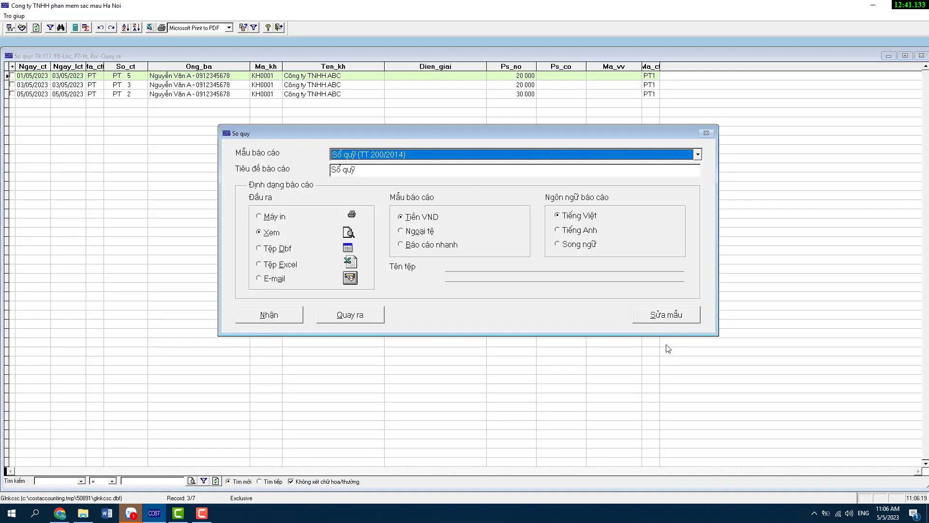
click(665, 315)
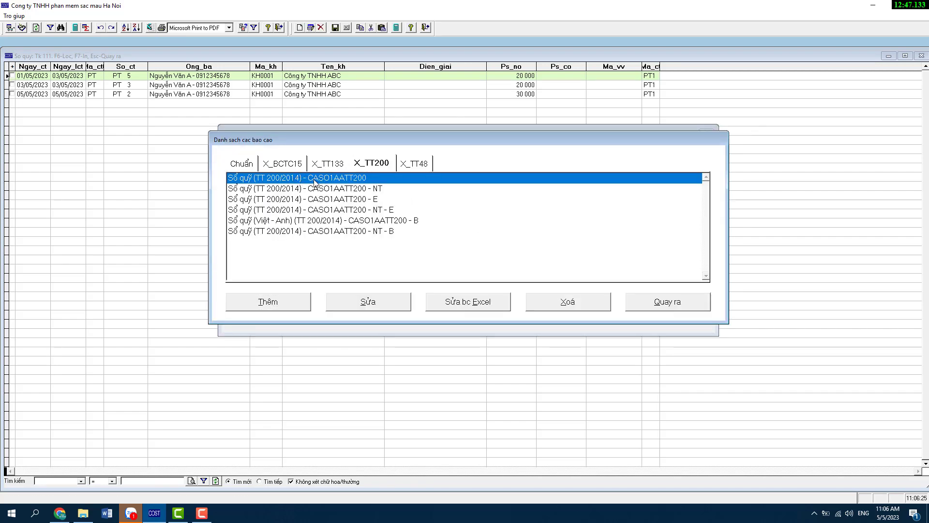
double_click(315, 178)
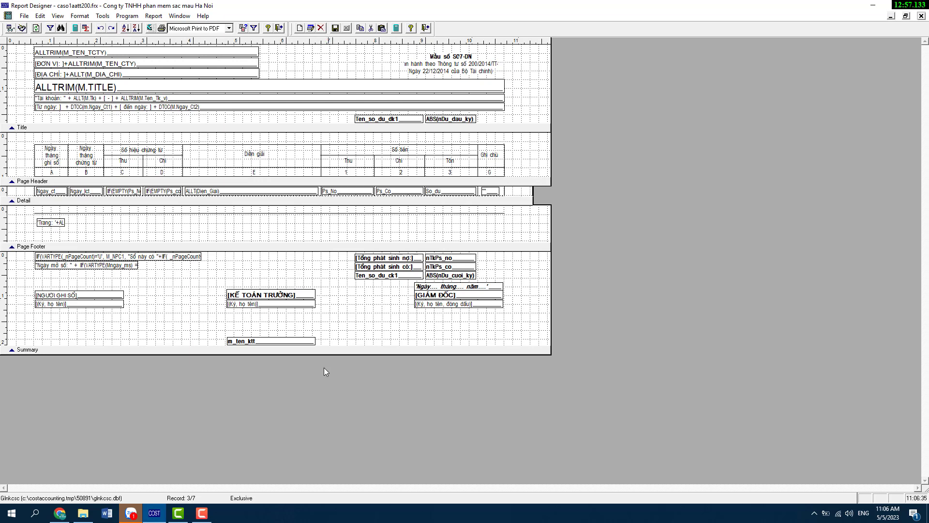
click(202, 513)
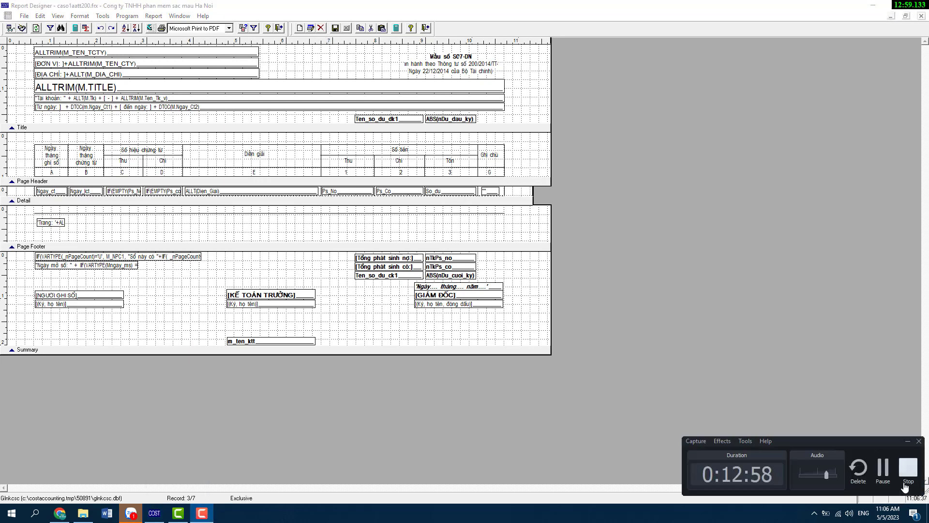